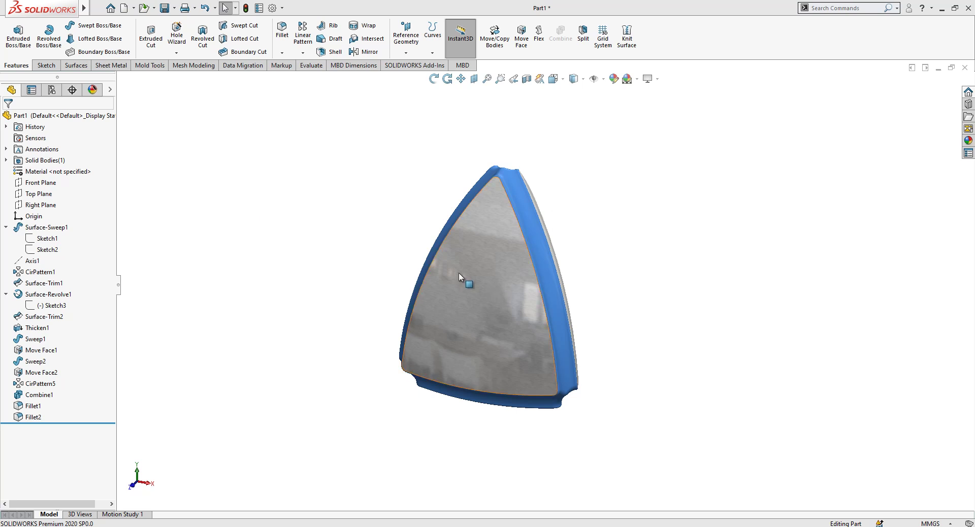
# Create a new part document and start a sketch on the Top Plane
pyautogui.moveTo(491, 287); pyautogui.dragTo(475, 264, button='middle')
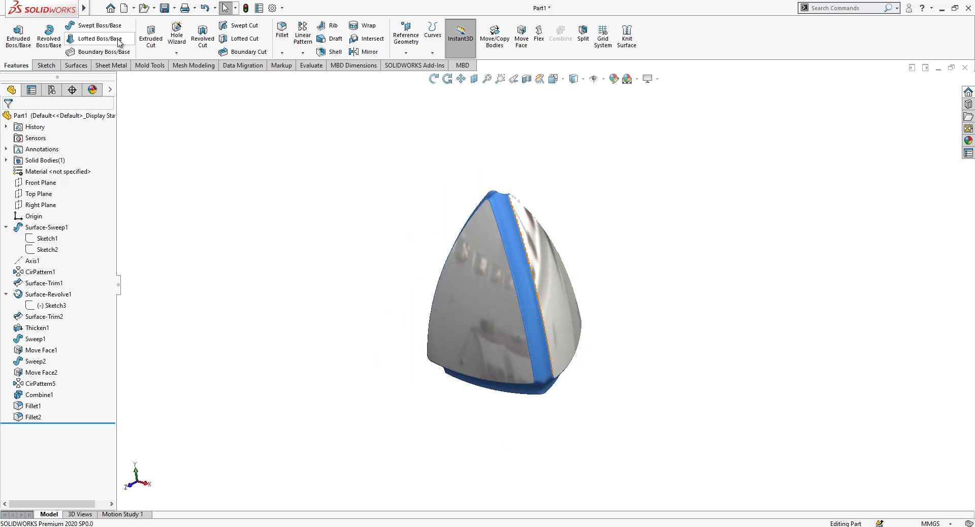
pyautogui.click(123, 8)
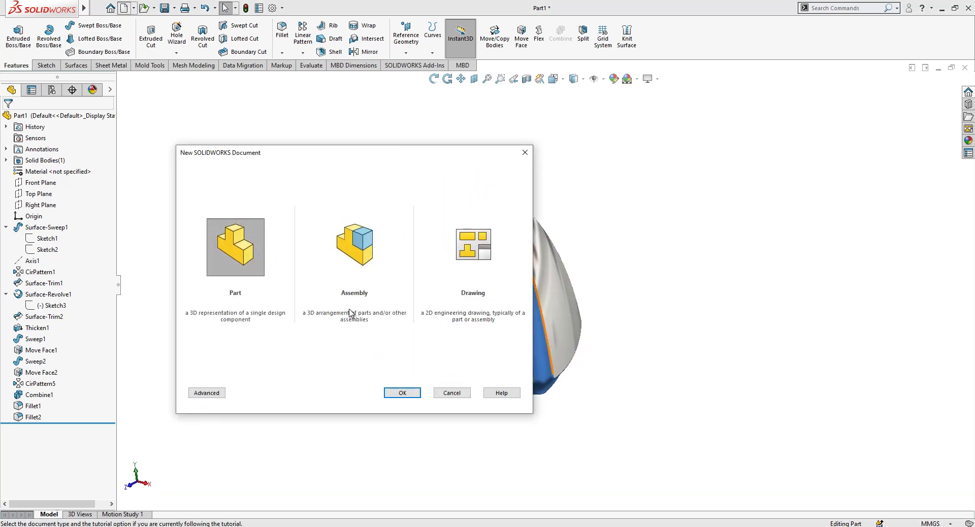
pyautogui.click(401, 393)
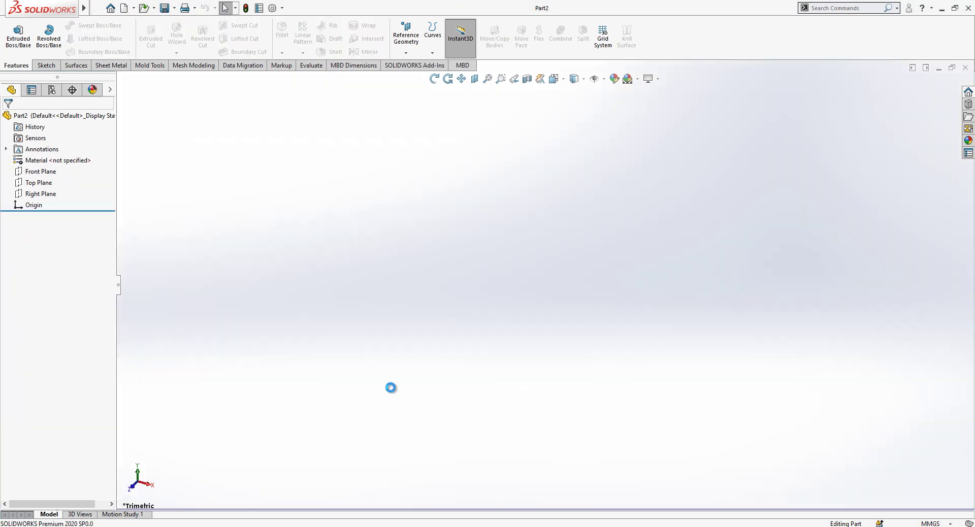
pyautogui.click(38, 182)
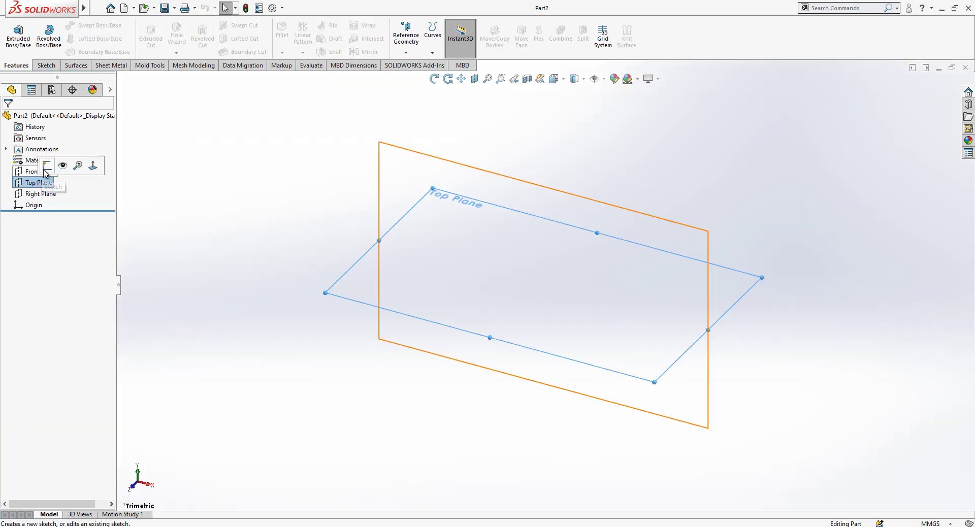
pyautogui.click(45, 167)
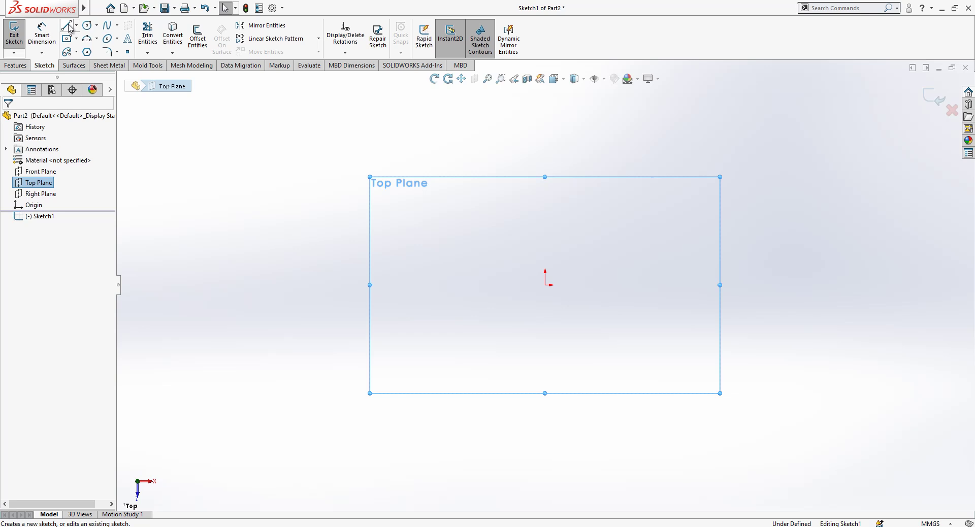
# Sketch a vertical construction line about 55 mm long downward from the origin
pyautogui.click(66, 26)
pyautogui.click(545, 285)
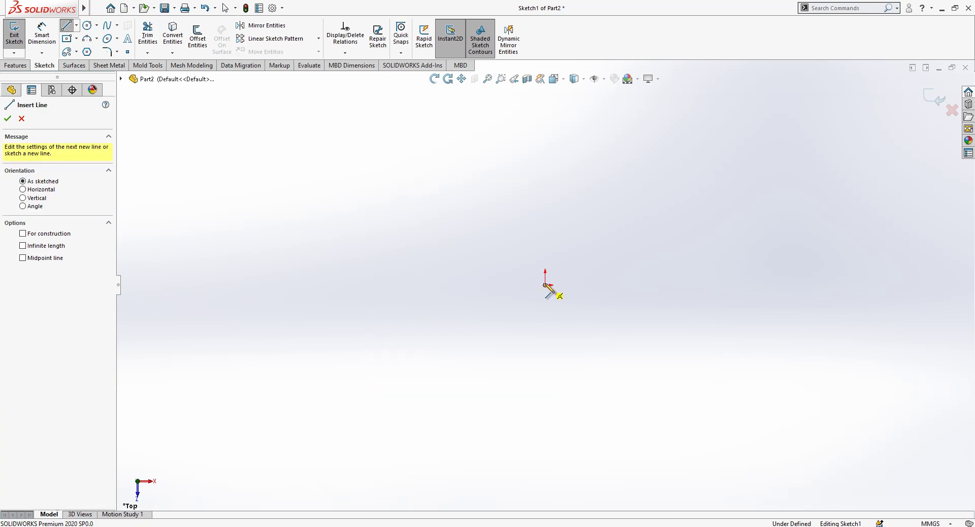
pyautogui.doubleClick(545, 394)
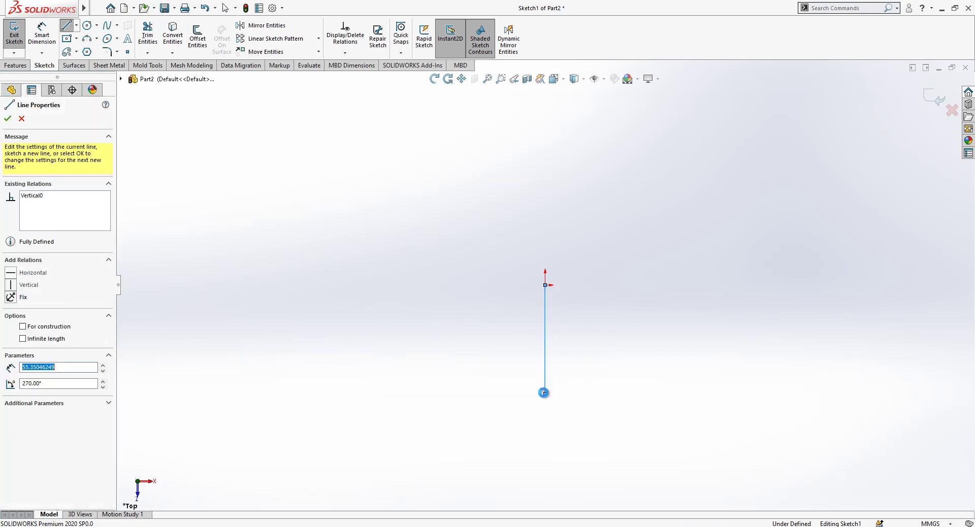
pyautogui.press('Escape')
pyautogui.click(546, 375)
pyautogui.click(590, 342)
pyautogui.click(297, 231)
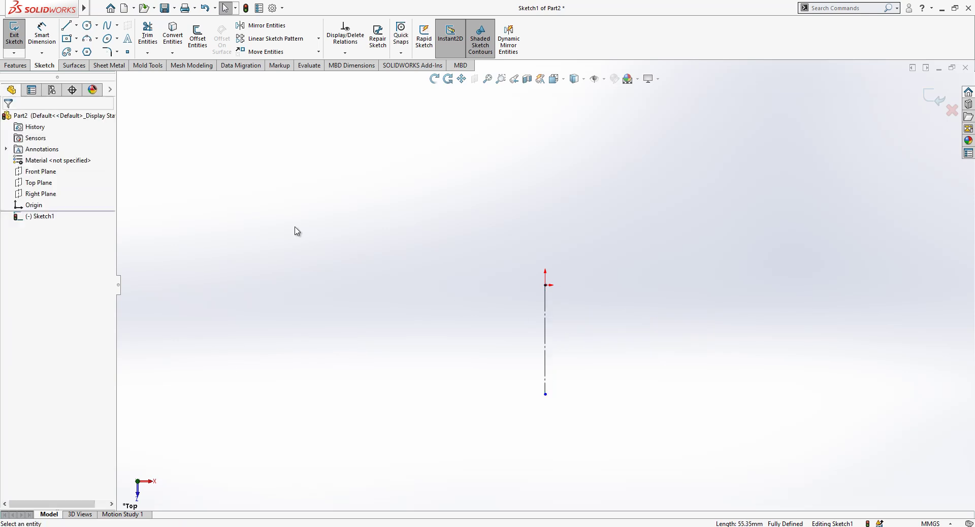
# Sketch a horizontal line about 197 mm long through the lower endpoint of the vertical construction line
pyautogui.click(65, 27)
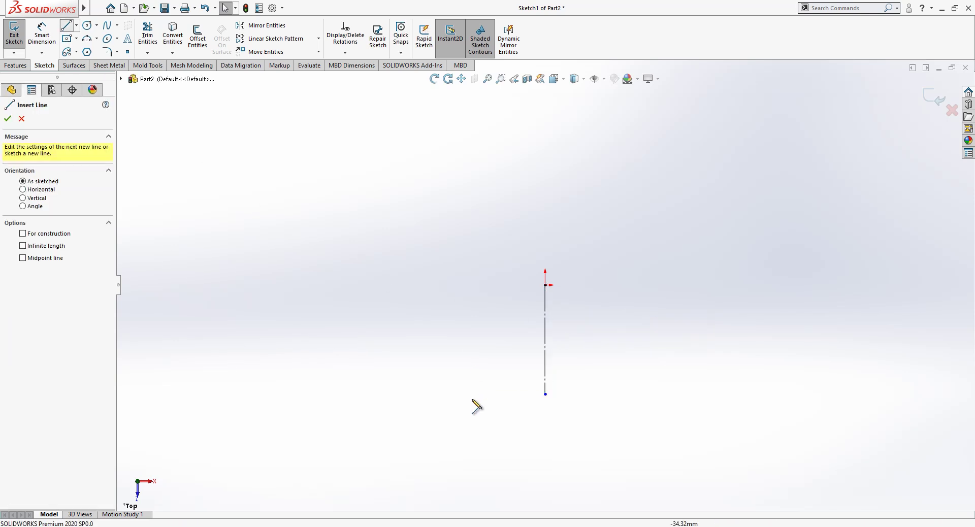
pyautogui.click(354, 393)
pyautogui.doubleClick(742, 394)
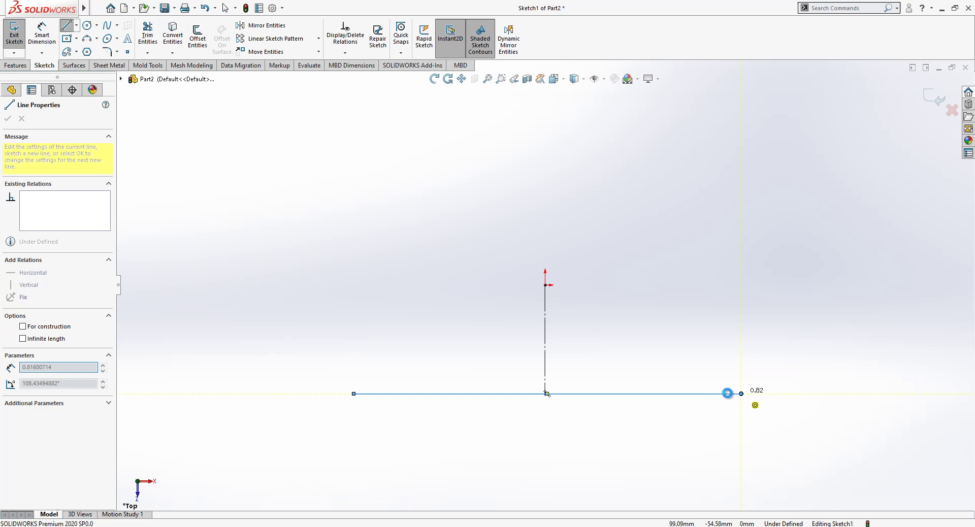
pyautogui.press('Escape')
# Add a Midpoint relation between the vertical line's lower endpoint and the horizontal line, and convert the horizontal line to construction geometry
pyautogui.click(574, 394)
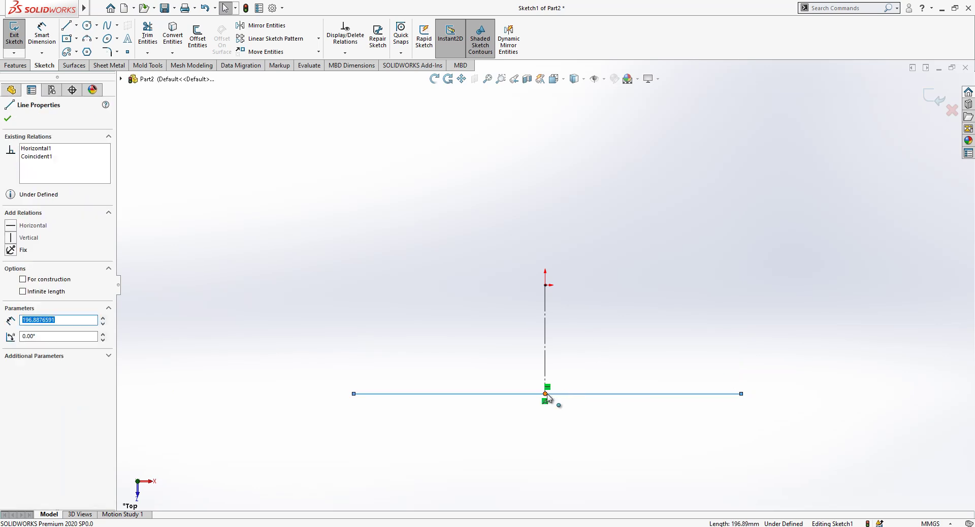
pyautogui.click(577, 411)
pyautogui.click(577, 400)
pyautogui.click(545, 395)
pyautogui.keyDown('ctrl'); pyautogui.click(564, 394); pyautogui.keyUp('ctrl')
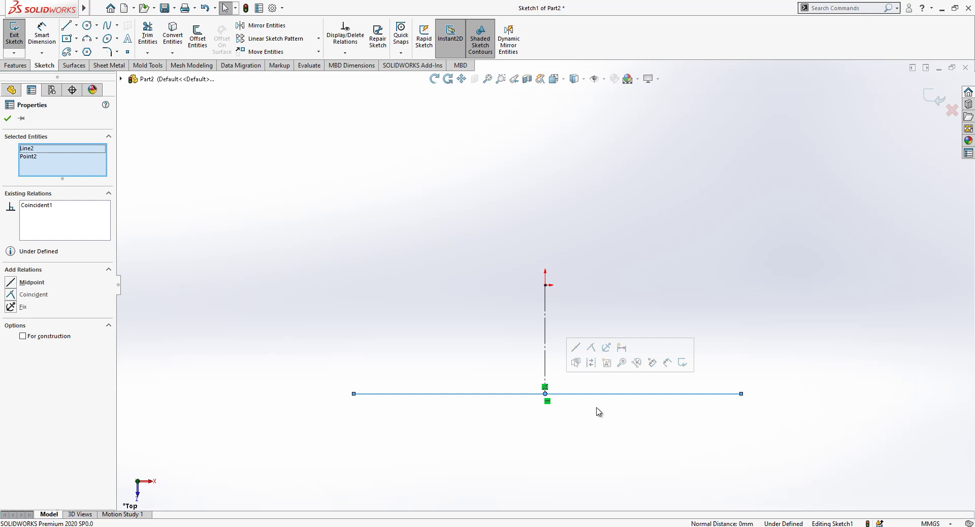
pyautogui.click(23, 283)
pyautogui.click(279, 258)
pyautogui.click(435, 394)
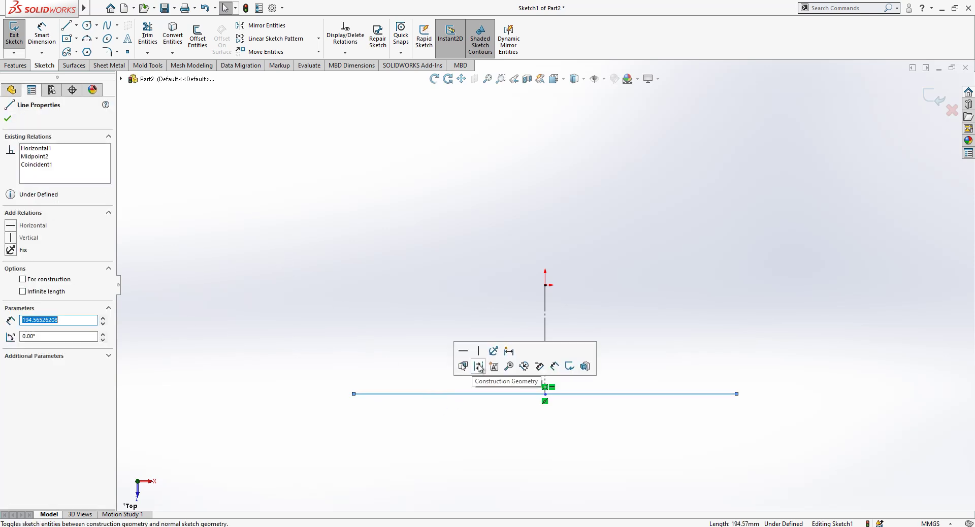
pyautogui.click(479, 366)
# Sketch a shallow three-point arc of about 448 mm radius between the horizontal line's endpoints, bulging away from the origin
pyautogui.click(86, 39)
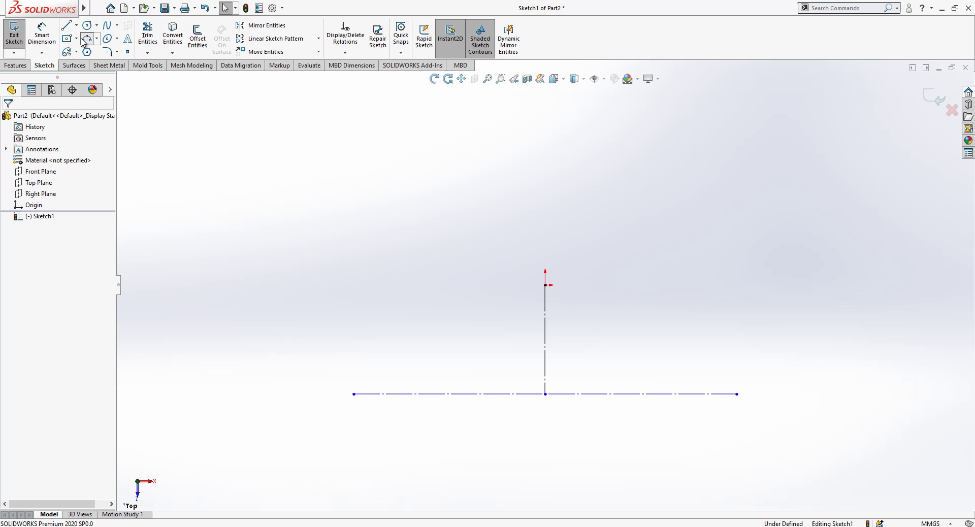
pyautogui.press('Escape')
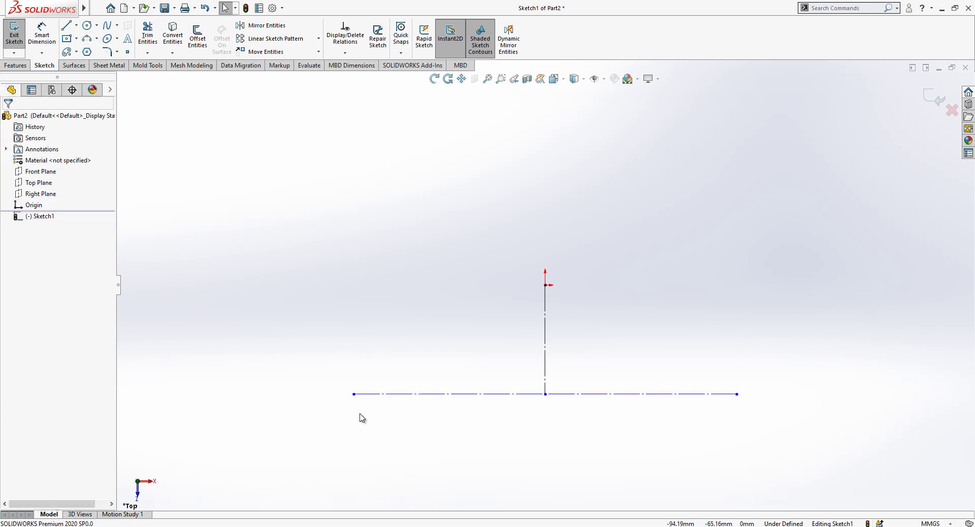
pyautogui.click(87, 39)
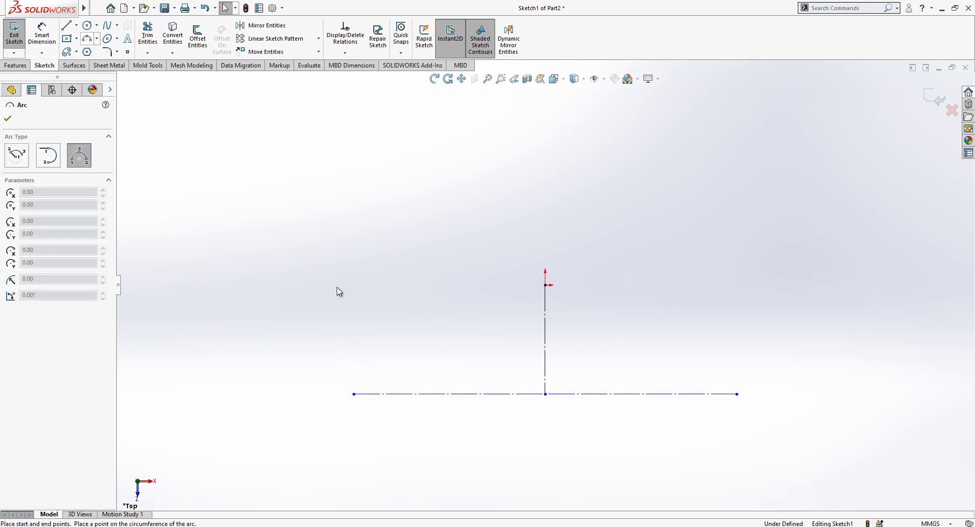
pyautogui.click(354, 394)
pyautogui.click(737, 394)
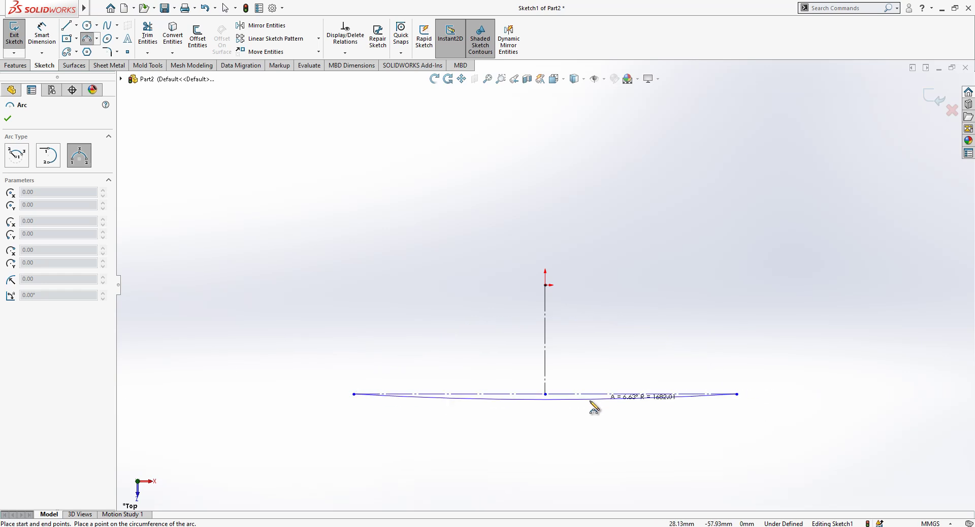
pyautogui.click(569, 414)
pyautogui.press('Escape')
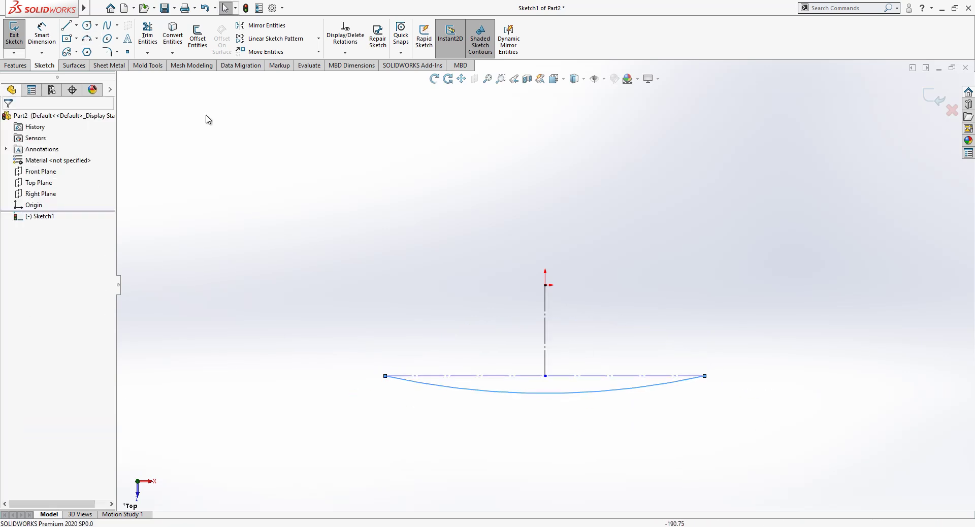
# Dimension the distance between the arc and the horizontal construction line's midpoint as 5 mm
pyautogui.click(42, 35)
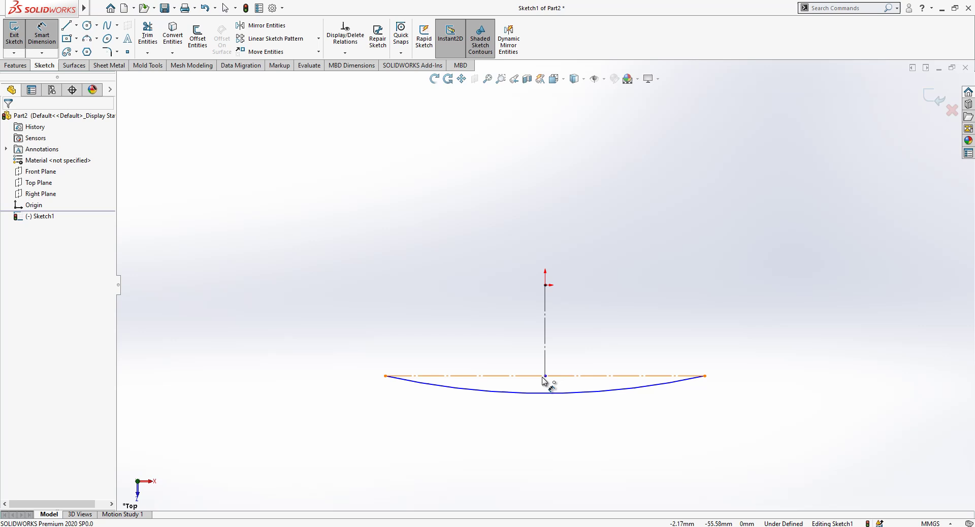
pyautogui.click(550, 392)
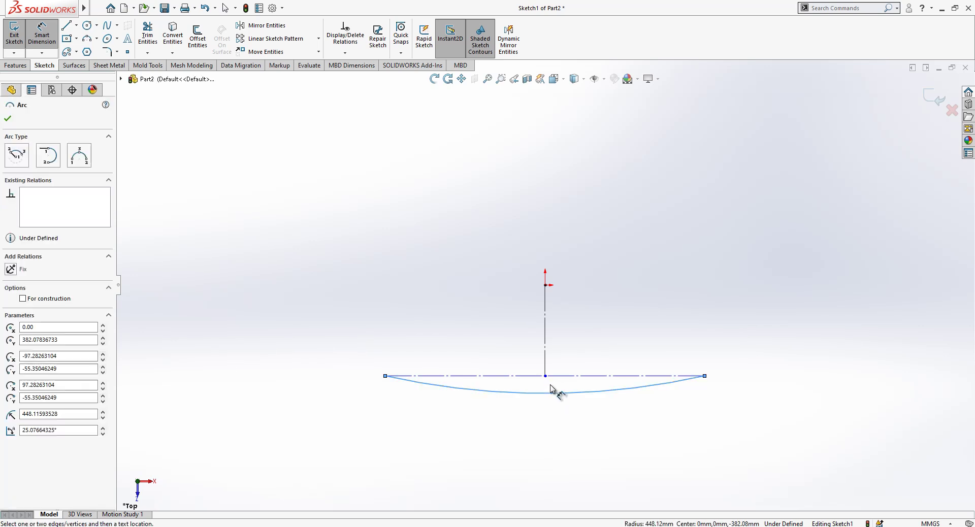
pyautogui.click(546, 377)
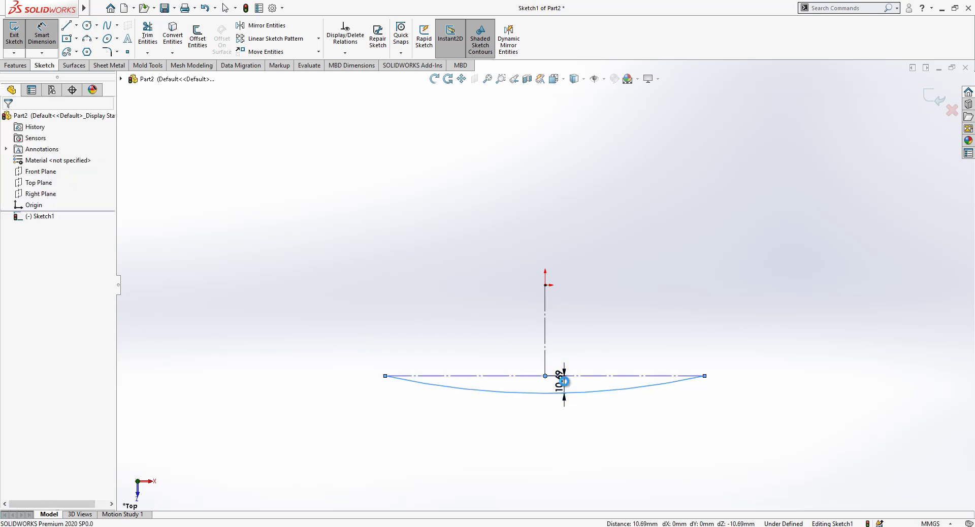
pyautogui.click(566, 385)
pyautogui.write('5')
pyautogui.press('Return')
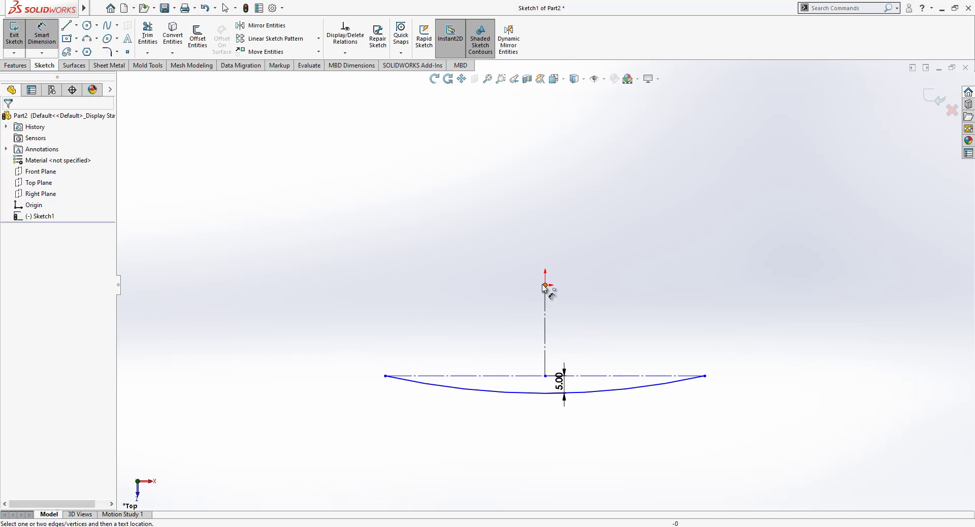
# Dimension the distance from the origin to the arc as 20 mm
pyautogui.click(545, 285)
pyautogui.click(543, 393)
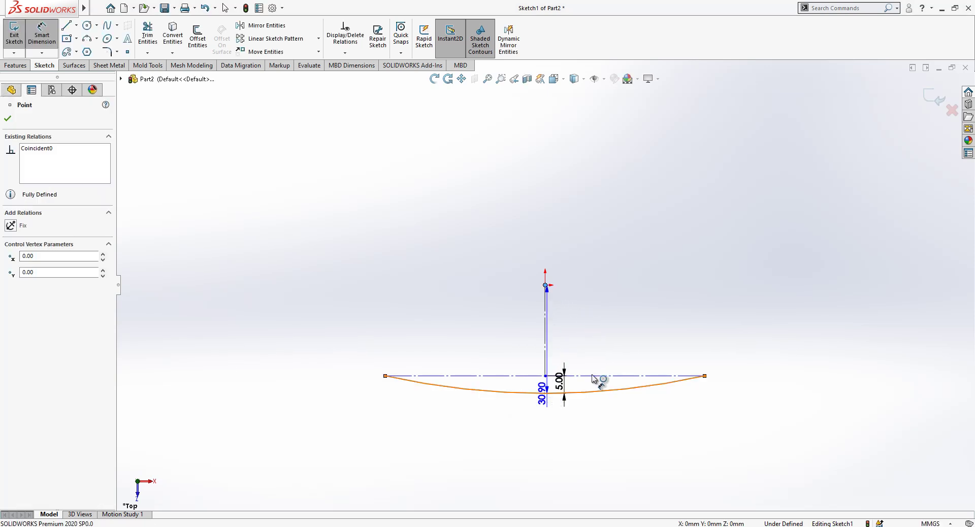
pyautogui.click(756, 372)
pyautogui.write('20')
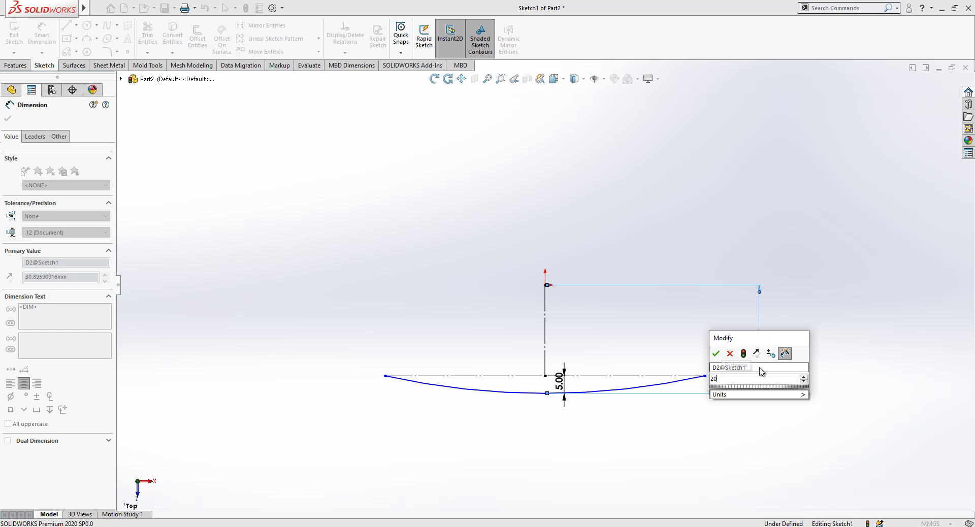
pyautogui.press('Return')
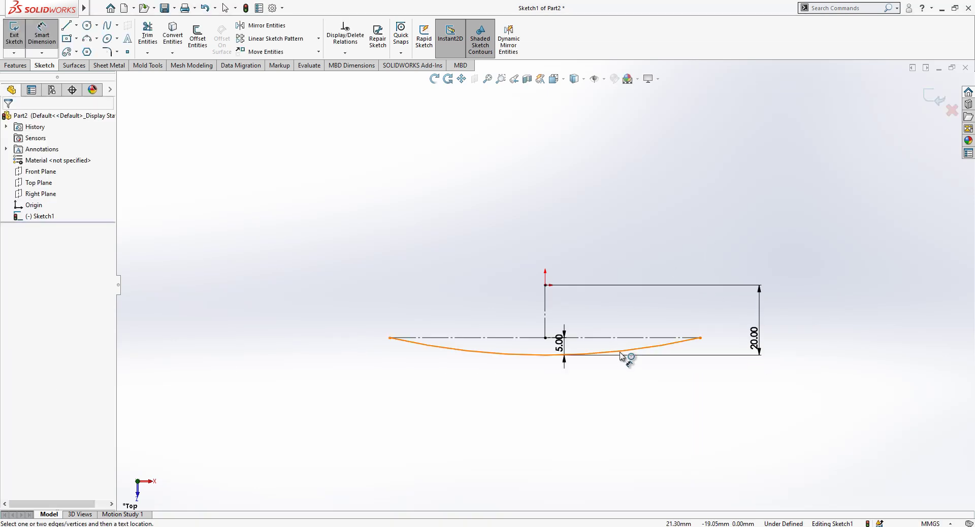
# Dimension the arc's radius as 170 mm and exit the sketch
pyautogui.click(624, 354)
pyautogui.click(523, 224)
pyautogui.write('170')
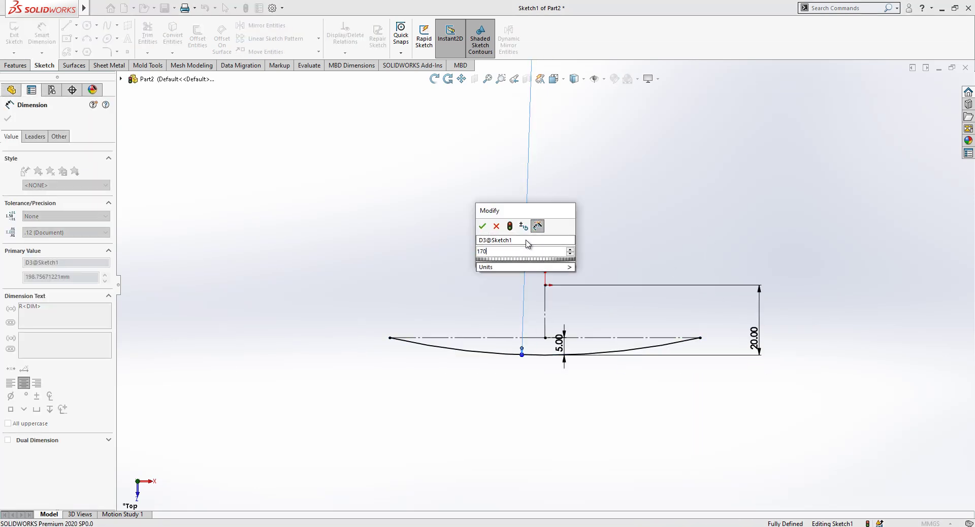
pyautogui.press('Return')
pyautogui.press('Escape')
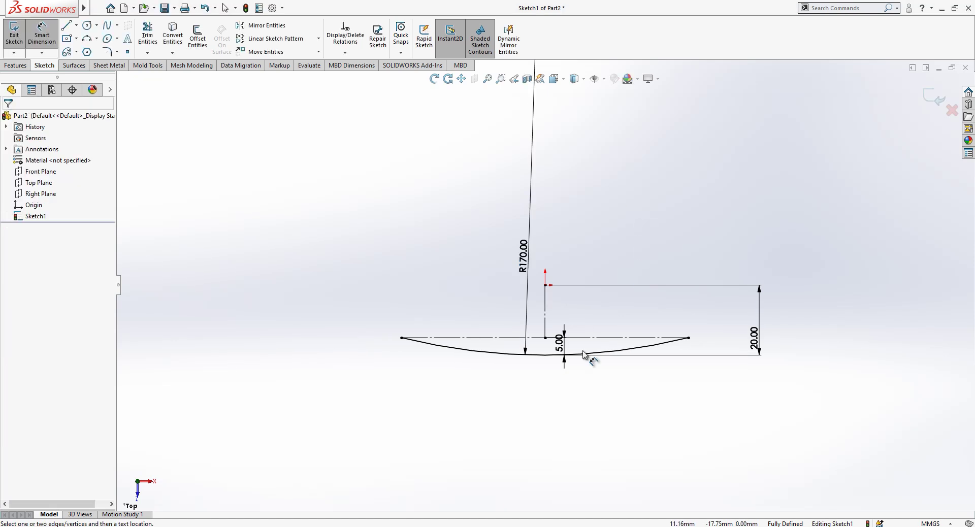
pyautogui.press('z')
pyautogui.moveTo(548, 420)
pyautogui.mouseDown(button='middle')
pyautogui.moveTo(551, 268)
pyautogui.moveTo(474, 279)
pyautogui.moveTo(486, 284)
pyautogui.mouseUp(button='middle')
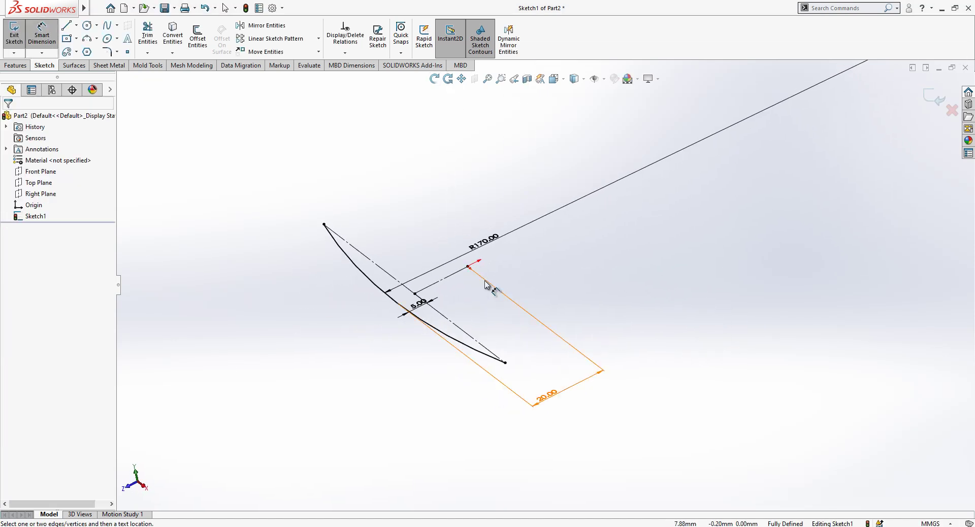
pyautogui.click(928, 100)
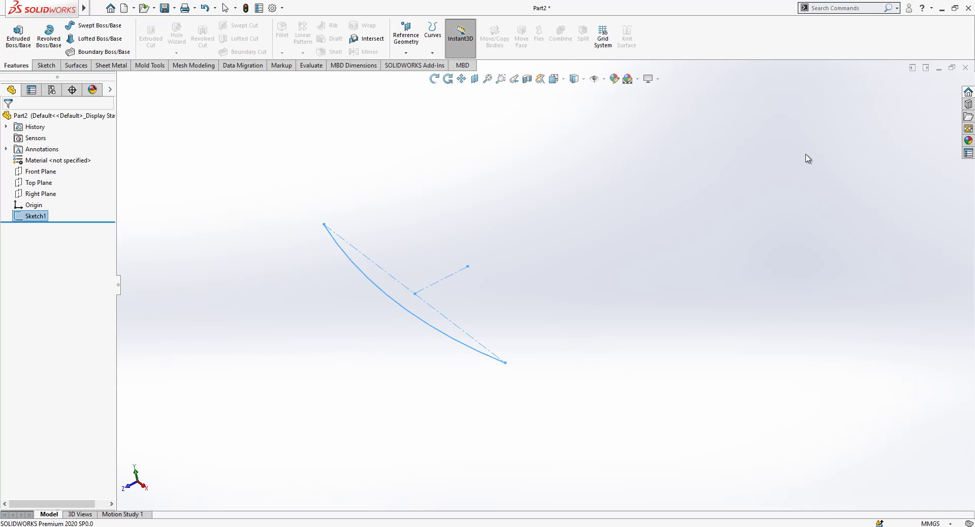
# Start a new sketch on the Right Plane and view it from the right side
pyautogui.click(40, 194)
pyautogui.click(49, 178)
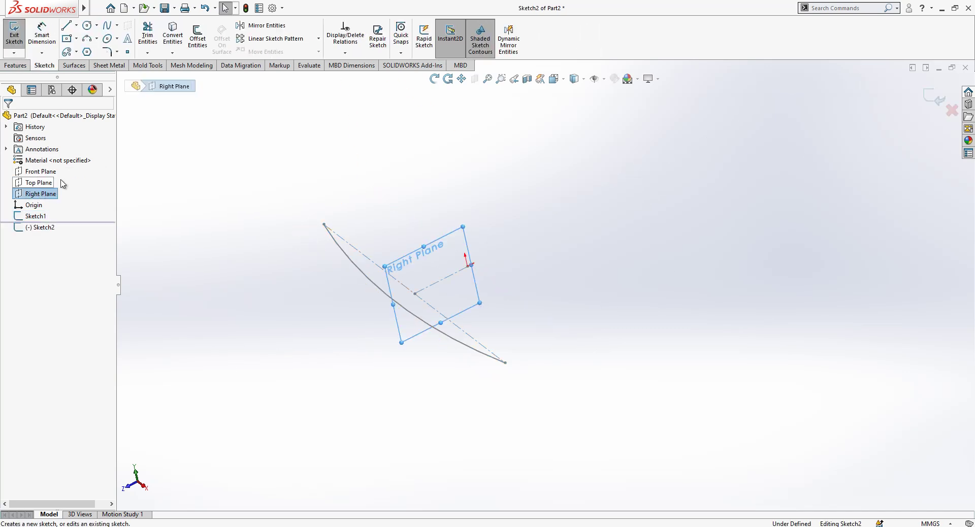
pyautogui.hotkey('ctrl', 'space')
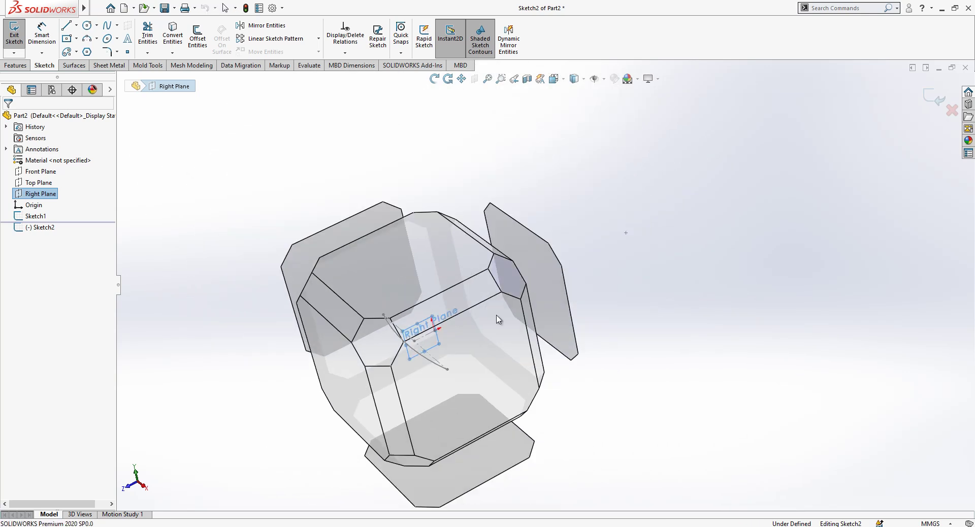
pyautogui.click(490, 337)
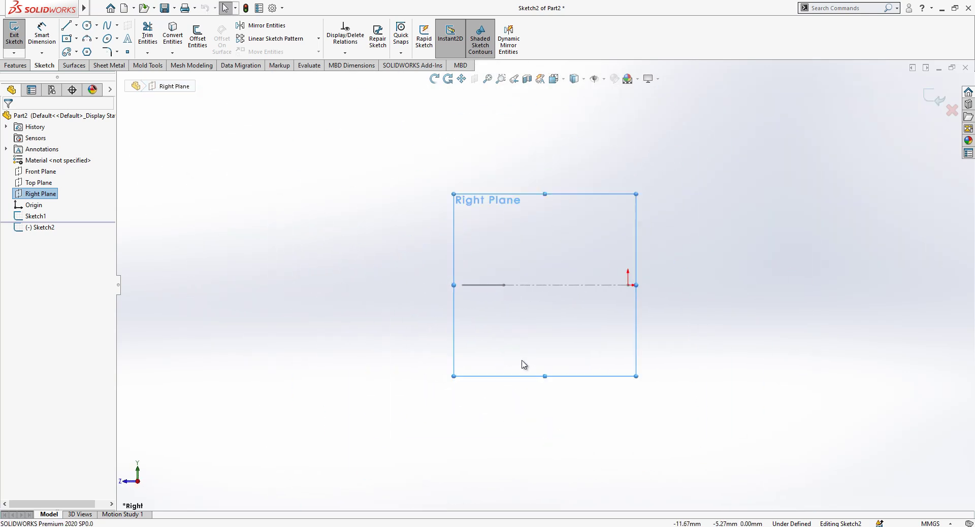
# Sketch construction lines running about 20 mm horizontally from the origin to the first sketch's arc and about 6 mm straight down from there
pyautogui.click(87, 39)
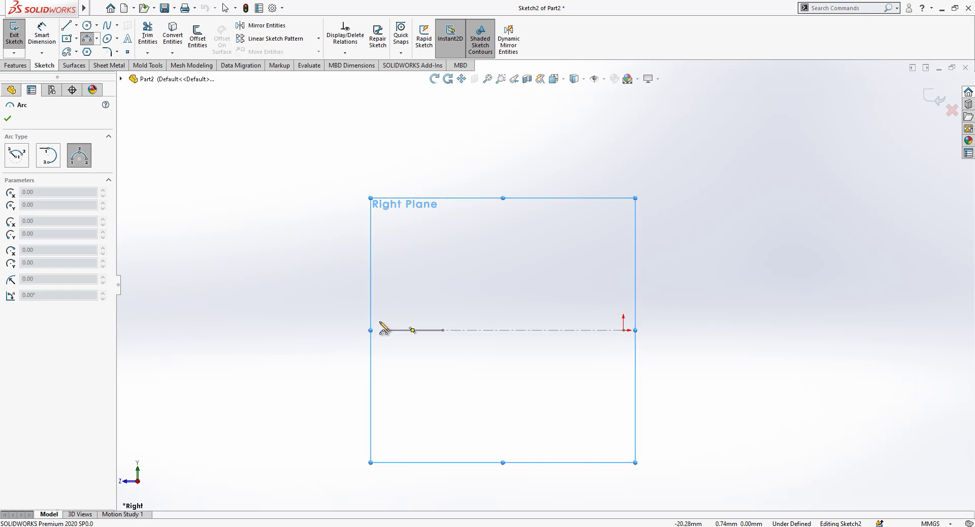
pyautogui.click(66, 24)
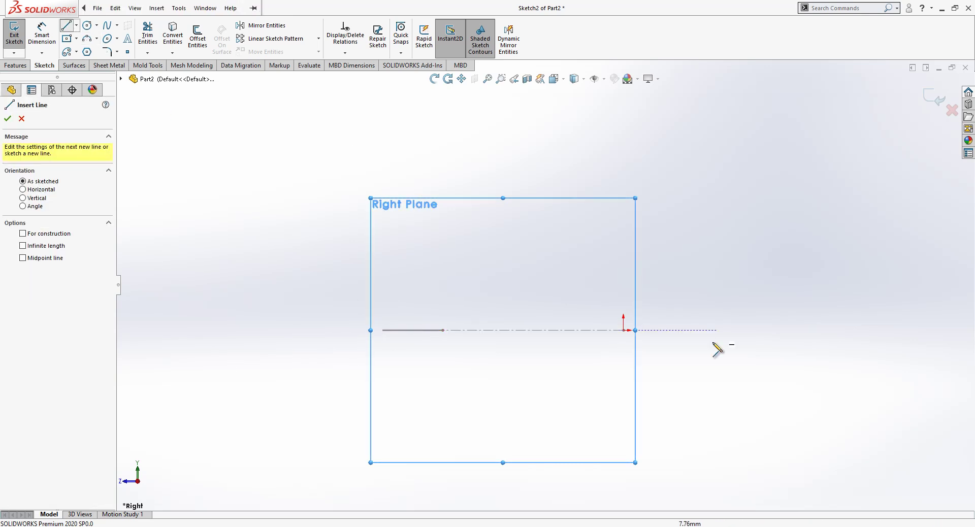
pyautogui.click(624, 330)
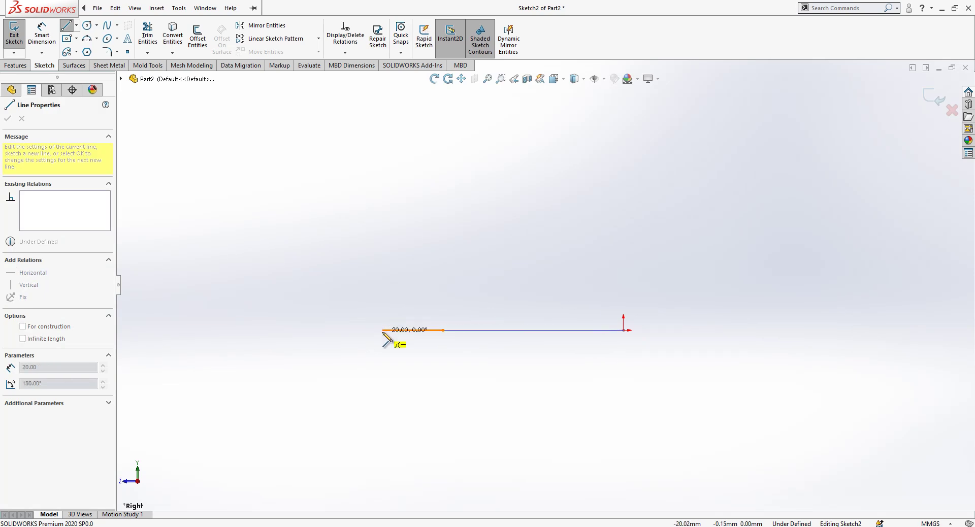
pyautogui.click(384, 330)
pyautogui.click(383, 400)
pyautogui.press('Escape')
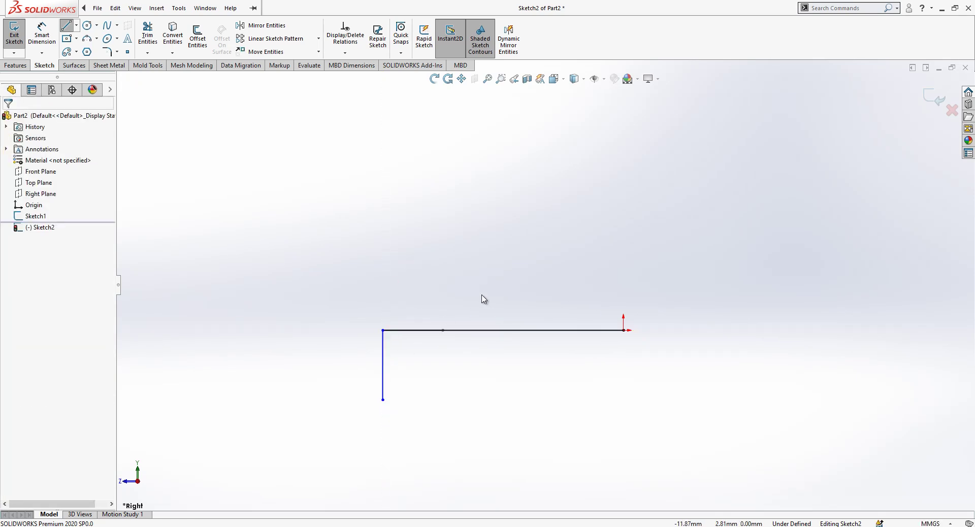
pyautogui.moveTo(483, 296); pyautogui.dragTo(362, 401)
pyautogui.click(420, 350)
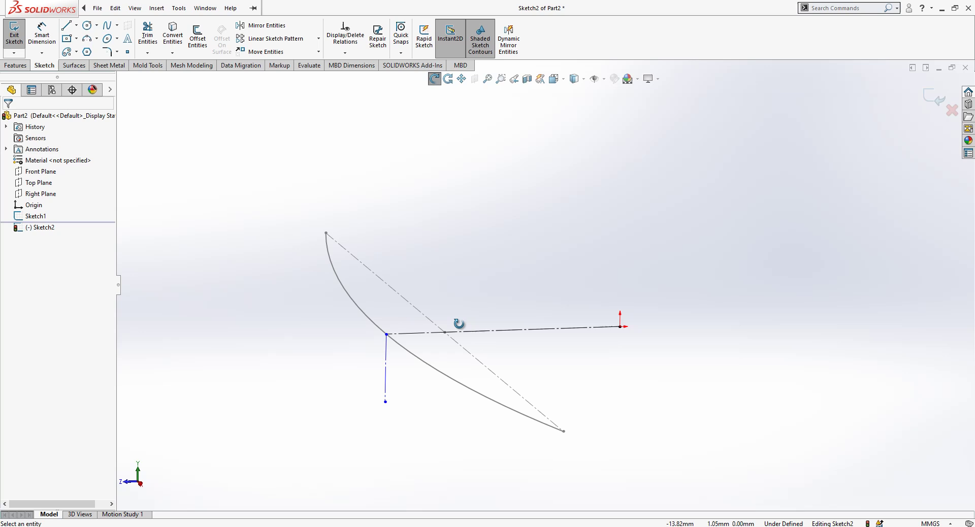
# Pull the construction lines' shared corner point away from the first sketch's arc, and add a Pierce relation between that point and the arc
pyautogui.moveTo(388, 342); pyautogui.dragTo(419, 344)
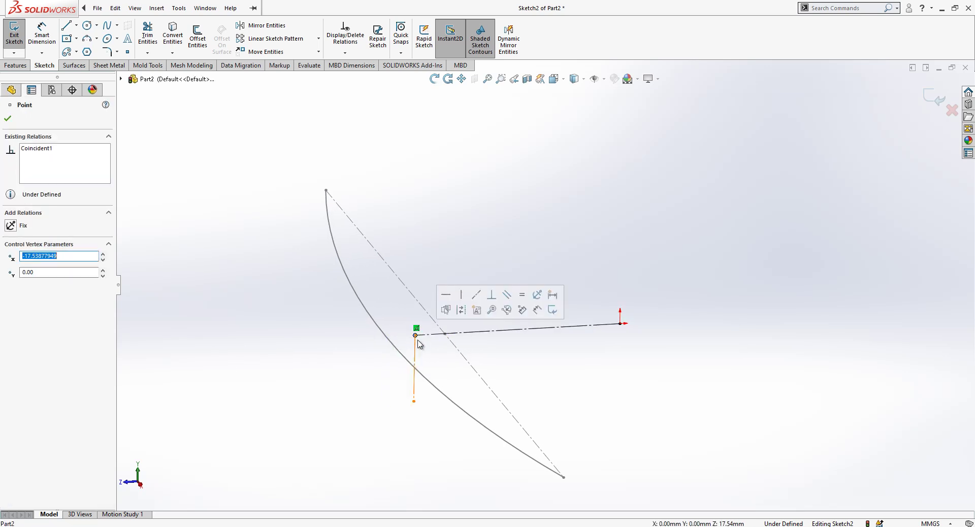
pyautogui.click(422, 349)
pyautogui.click(416, 336)
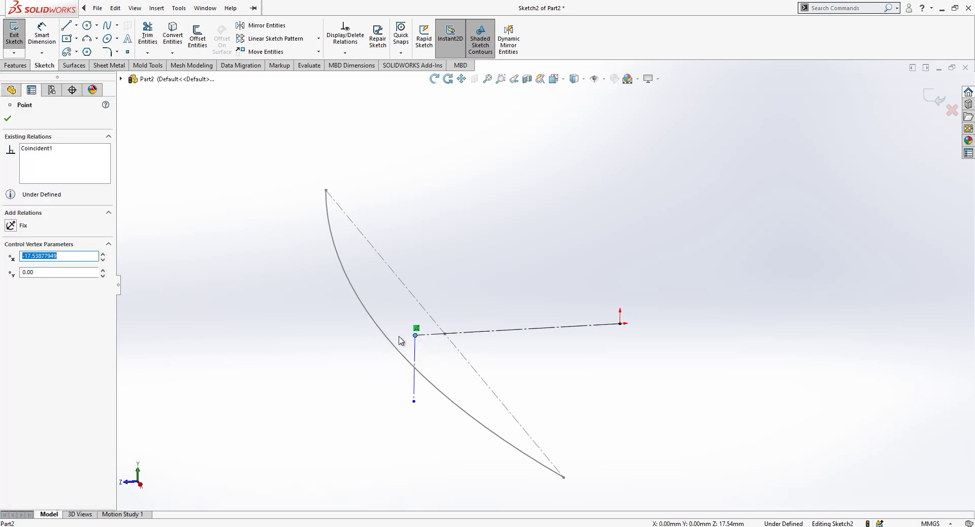
pyautogui.click(392, 344)
pyautogui.keyDown('ctrl'); pyautogui.click(416, 336); pyautogui.keyUp('ctrl')
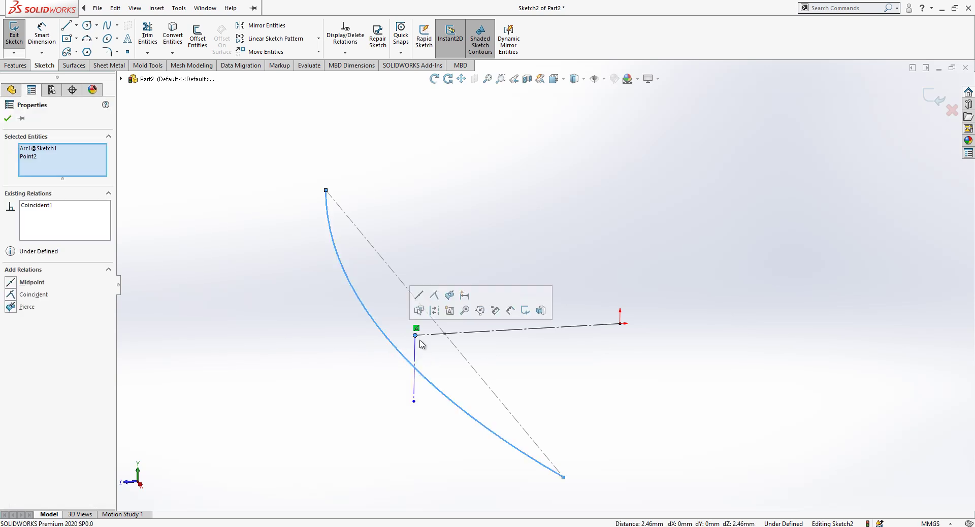
pyautogui.click(29, 306)
pyautogui.click(459, 278)
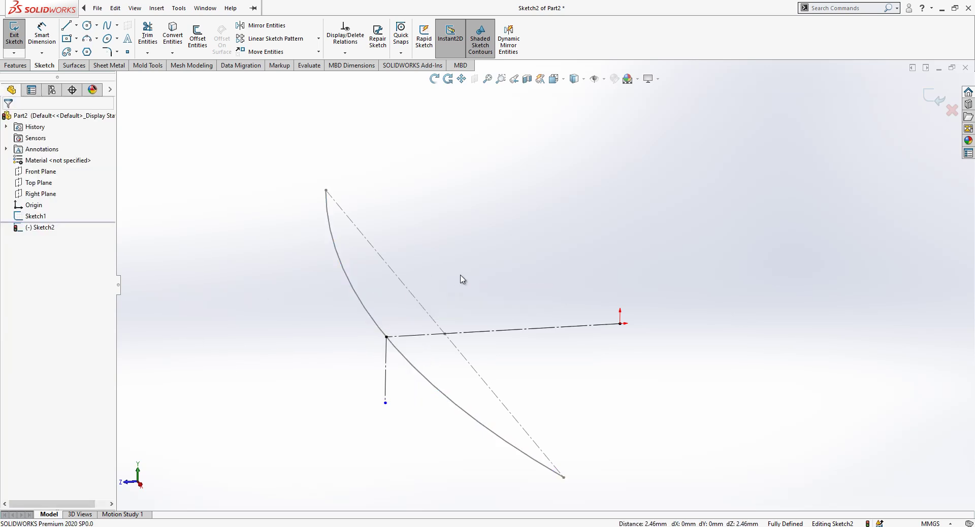
# From the right-side view, sketch a three-point arc rising from the pierced corner point and bowing outward away from the origin
pyautogui.scroll(2, 460, 279)
pyautogui.scroll(2, 461, 278)
pyautogui.click(555, 78)
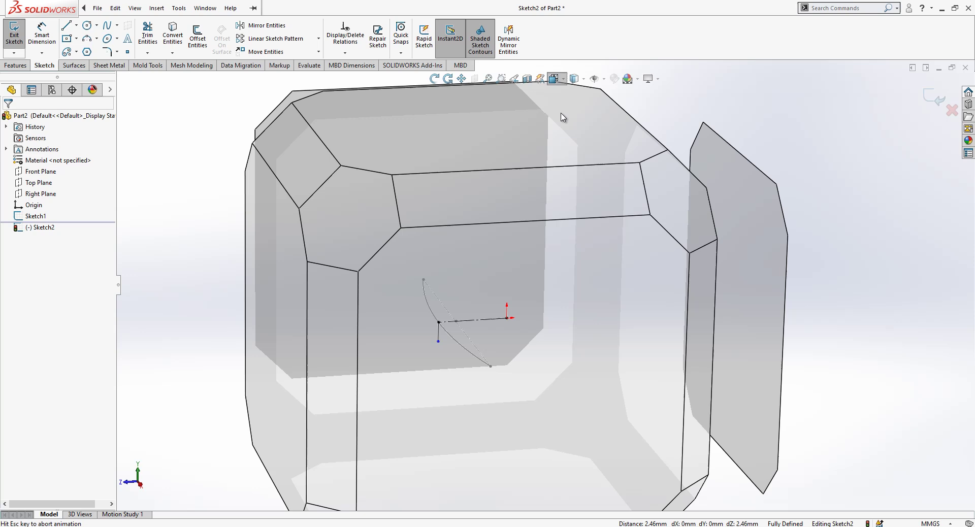
pyautogui.click(469, 371)
pyautogui.scroll(2, 485, 280)
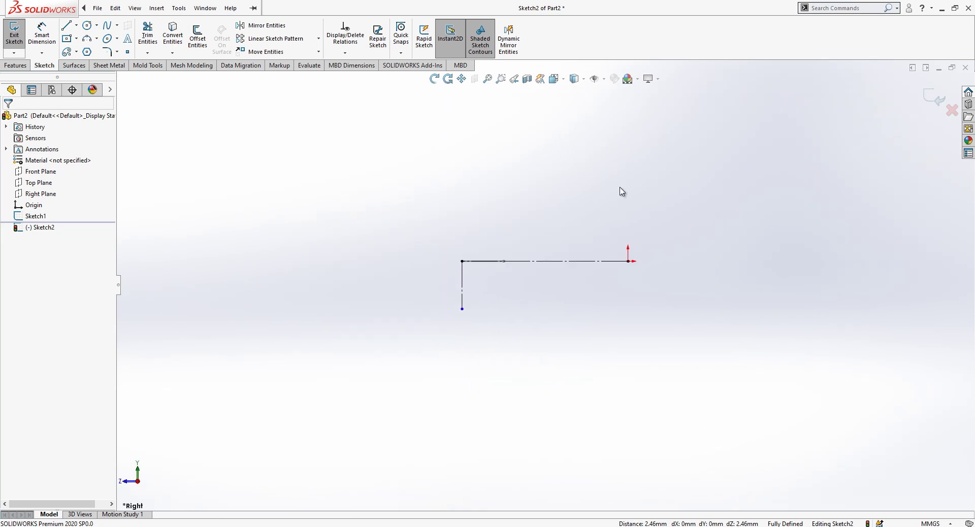
pyautogui.keyDown('ctrl'); pyautogui.moveTo(625, 191); pyautogui.dragTo(570, 251, button='middle'); pyautogui.keyUp('ctrl')
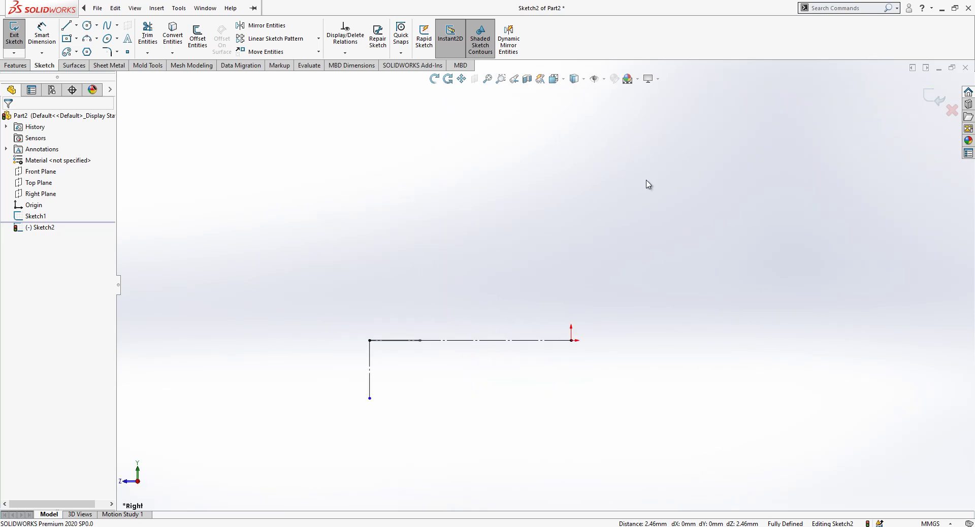
pyautogui.click(87, 38)
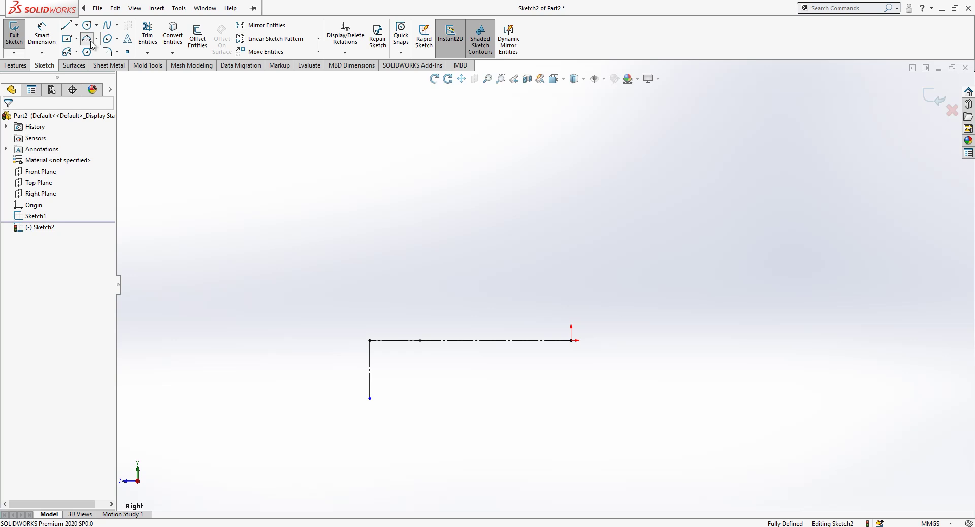
pyautogui.click(370, 340)
pyautogui.click(532, 95)
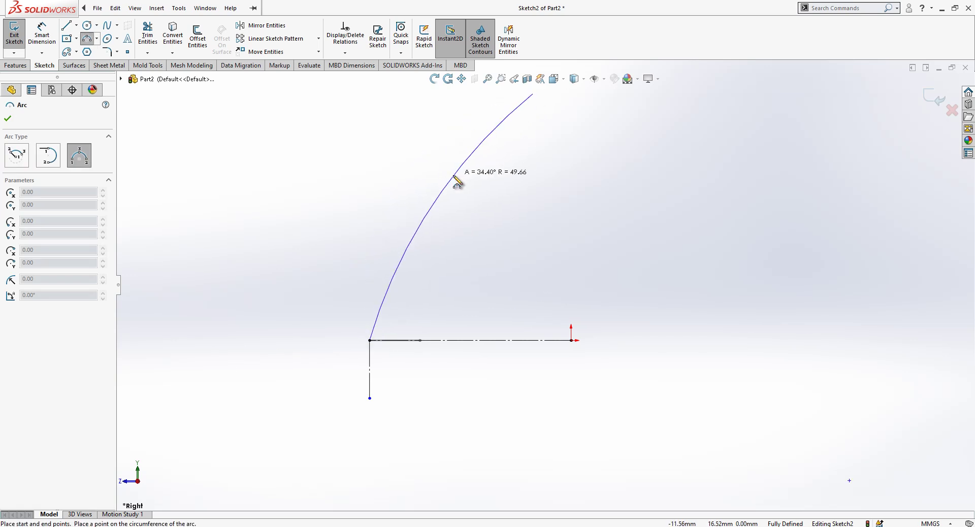
pyautogui.click(435, 177)
pyautogui.press('Escape')
# Make the new arc tangent to the short vertical construction line below it
pyautogui.click(375, 368)
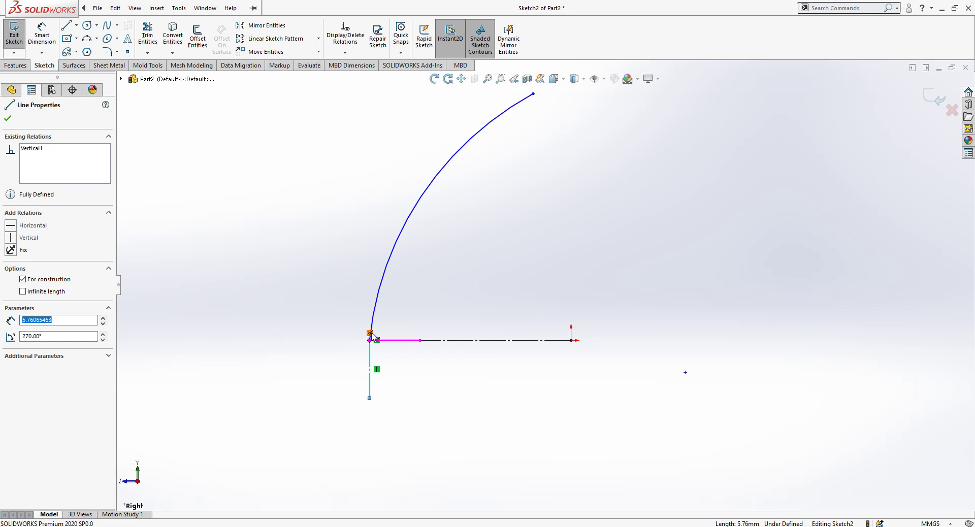
pyautogui.keyDown('ctrl'); pyautogui.click(374, 319); pyautogui.keyUp('ctrl')
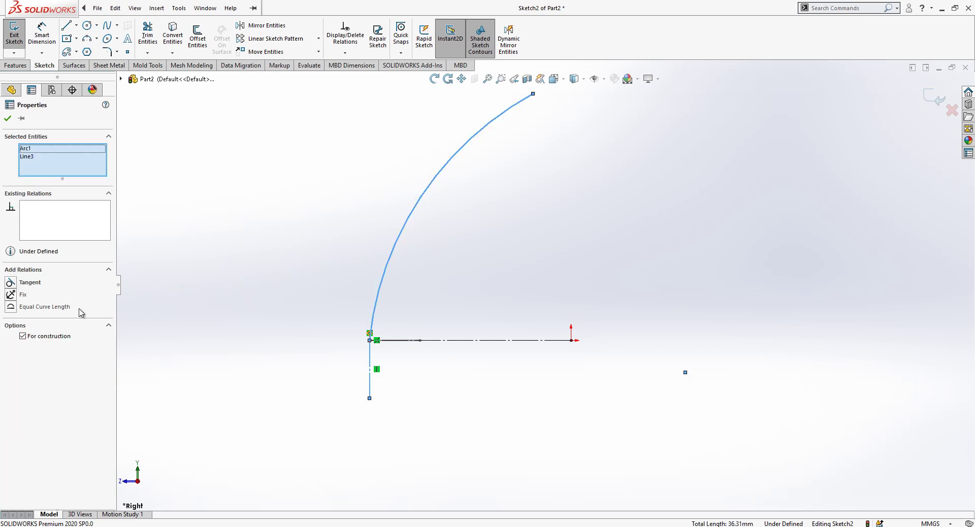
pyautogui.click(40, 287)
pyautogui.press('Escape')
# Sketch a vertical construction line about 28 mm long up from the origin, and attach the arc's upper end to its top endpoint
pyautogui.press('l')
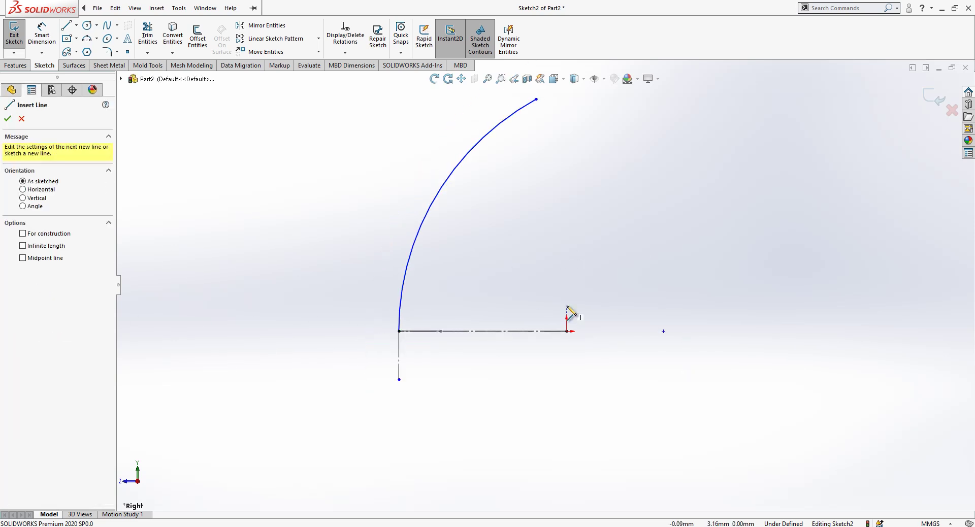
pyautogui.click(567, 331)
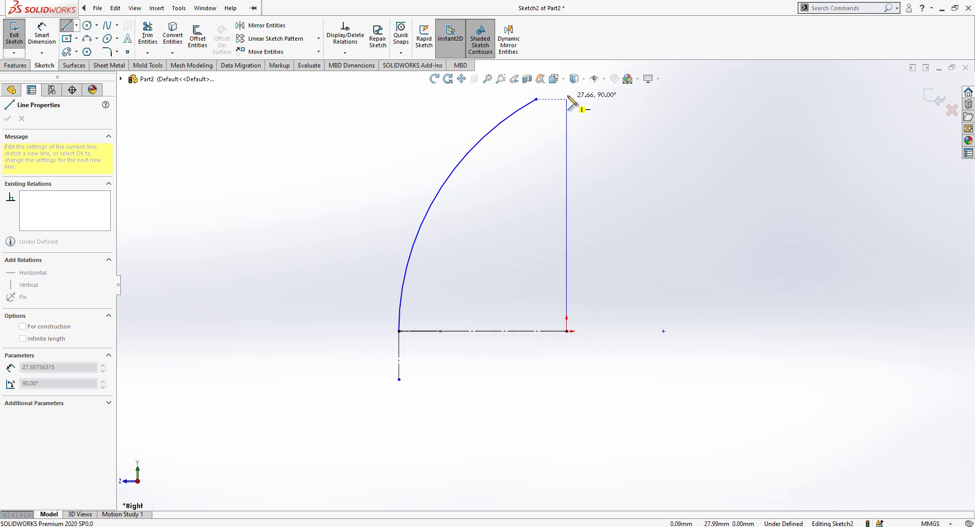
pyautogui.click(567, 93)
pyautogui.press('Escape')
pyautogui.click(568, 113)
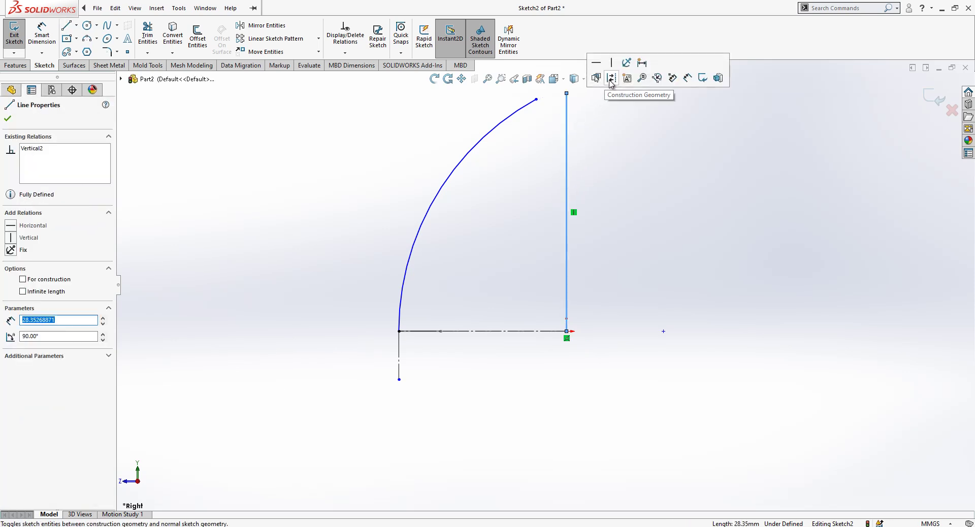
pyautogui.click(596, 124)
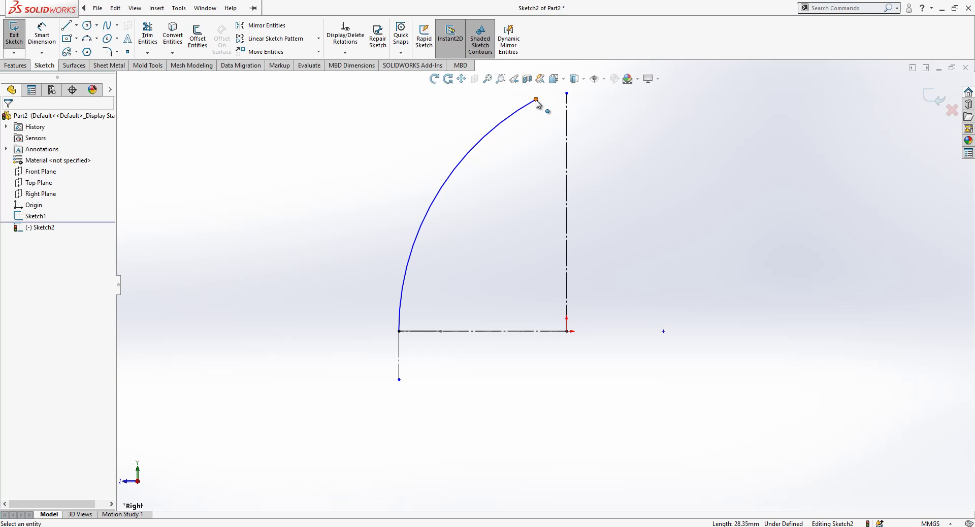
pyautogui.moveTo(537, 100); pyautogui.dragTo(568, 94)
# Dimension the vertical construction line above the origin as 75 mm and exit the sketch
pyautogui.scroll(3, 584, 213)
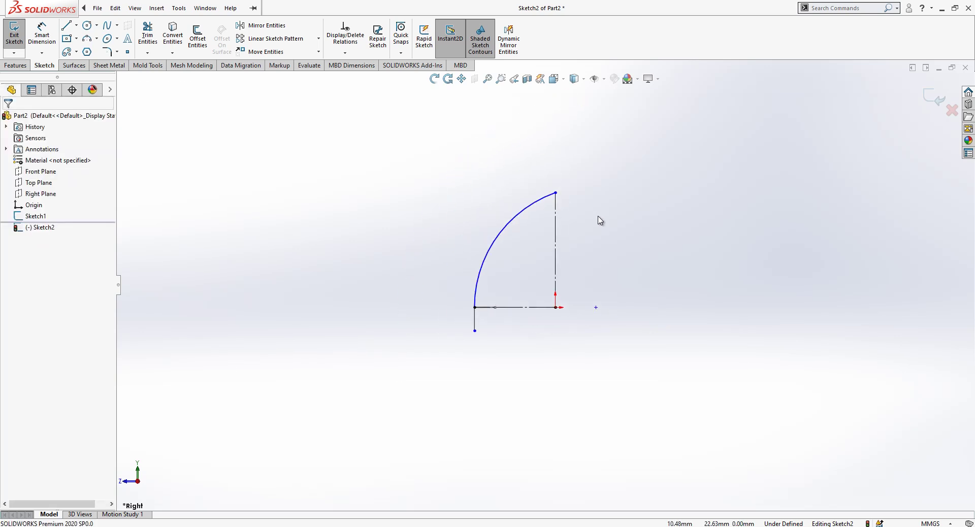
pyautogui.scroll(-1, 598, 220)
pyautogui.click(42, 36)
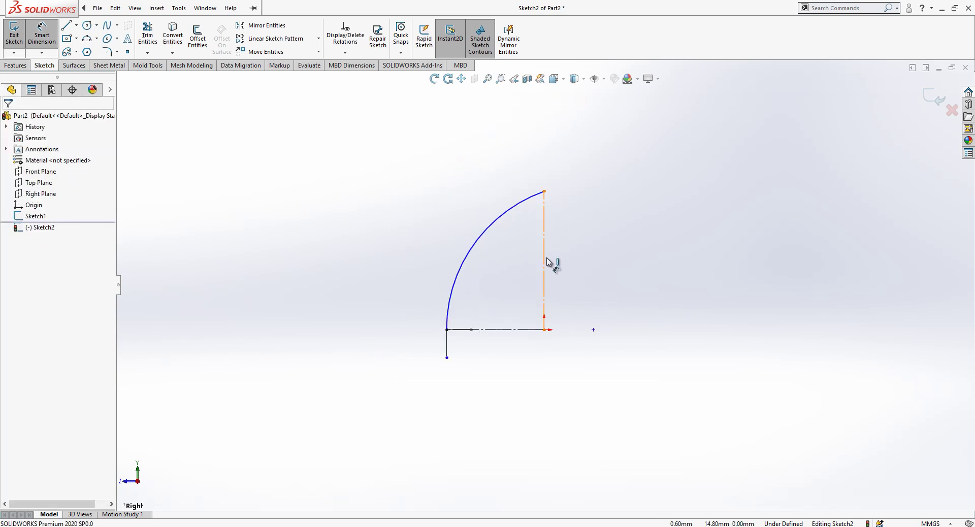
pyautogui.click(547, 262)
pyautogui.click(601, 267)
pyautogui.write('7')
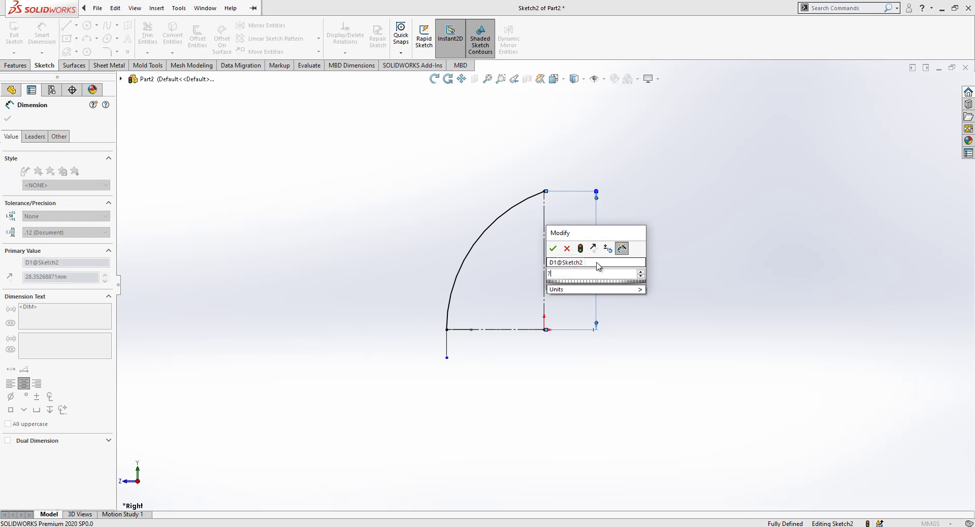
pyautogui.write('5')
pyautogui.press('Return')
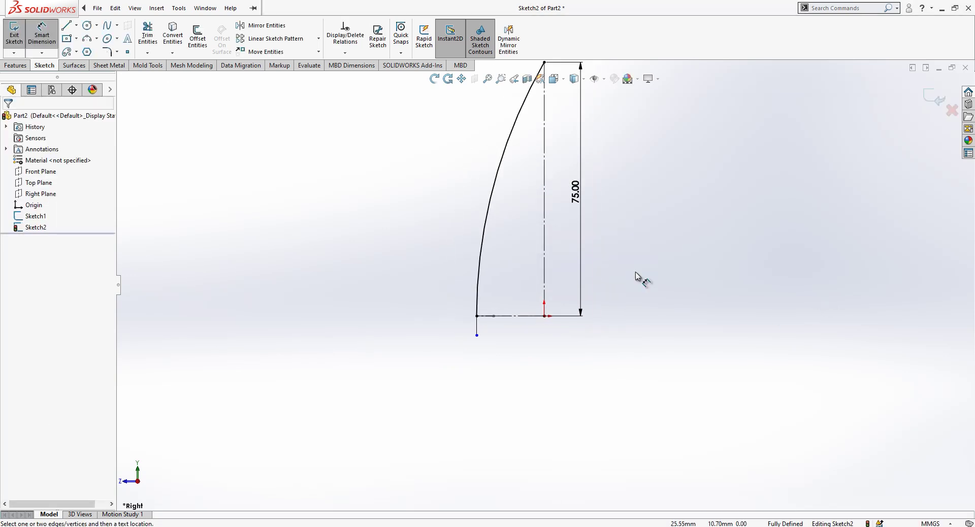
pyautogui.moveTo(629, 214)
pyautogui.mouseDown(button='middle')
pyautogui.moveTo(538, 294)
pyautogui.moveTo(581, 322)
pyautogui.moveTo(922, 133)
pyautogui.mouseUp(button='middle')
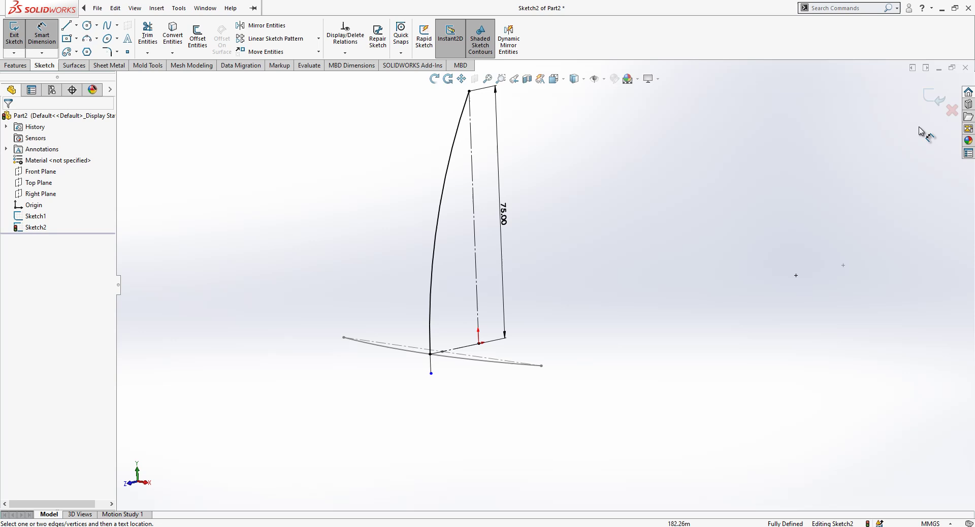
pyautogui.click(935, 98)
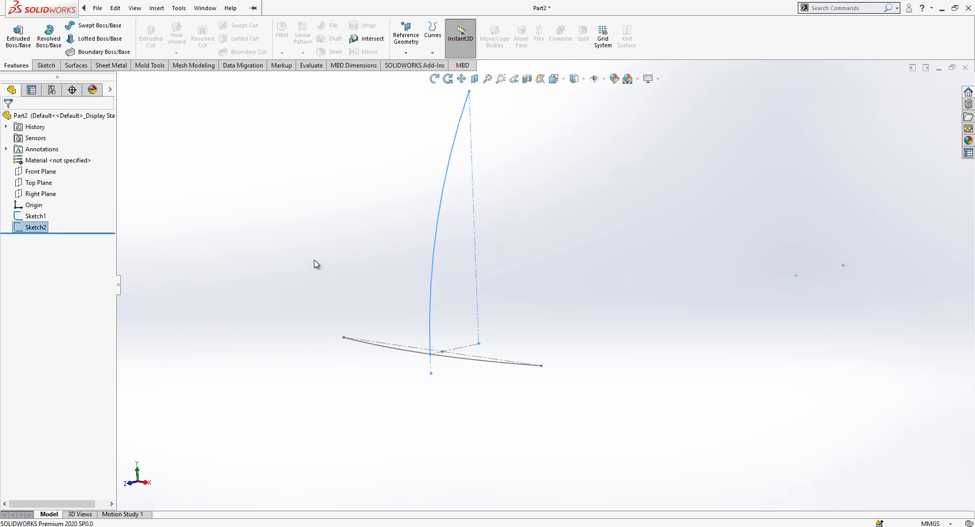
# Create a swept surface using the horizontal arc sketch as the profile and the upright arc sketch as the path
pyautogui.click(76, 64)
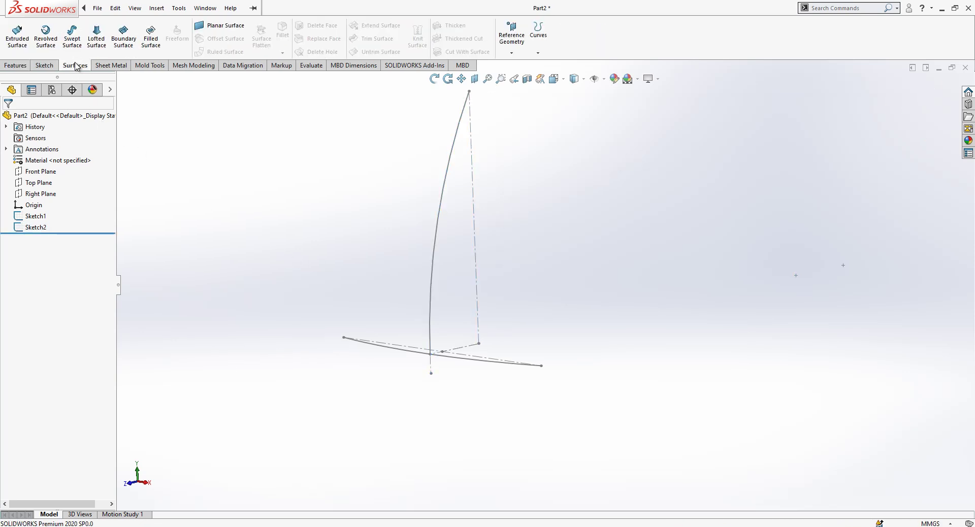
pyautogui.click(72, 34)
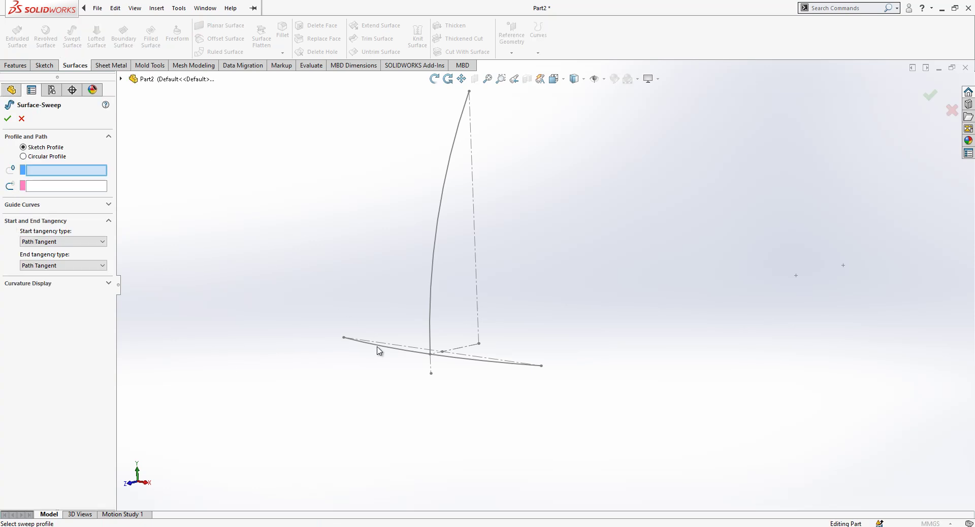
pyautogui.click(399, 353)
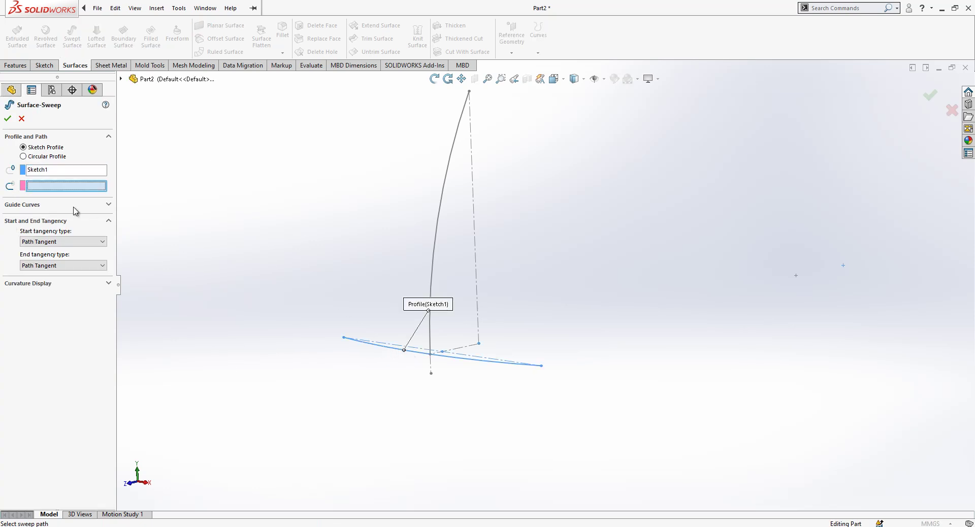
pyautogui.click(433, 260)
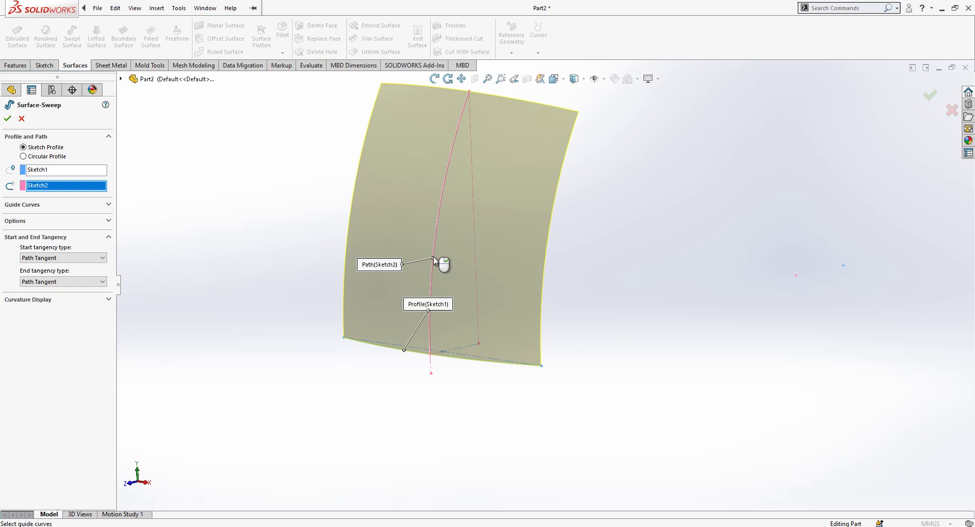
pyautogui.rightClick(433, 259)
pyautogui.moveTo(305, 302); pyautogui.dragTo(480, 340, button='middle')
pyautogui.moveTo(613, 192); pyautogui.dragTo(636, 166, button='middle')
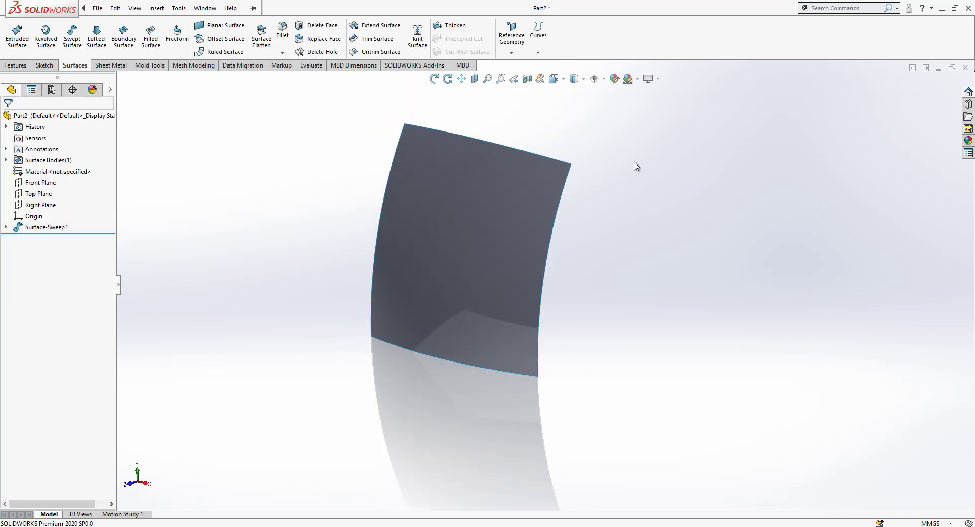
# Create a reference axis through the origin perpendicular to the Top Plane
pyautogui.click(42, 195)
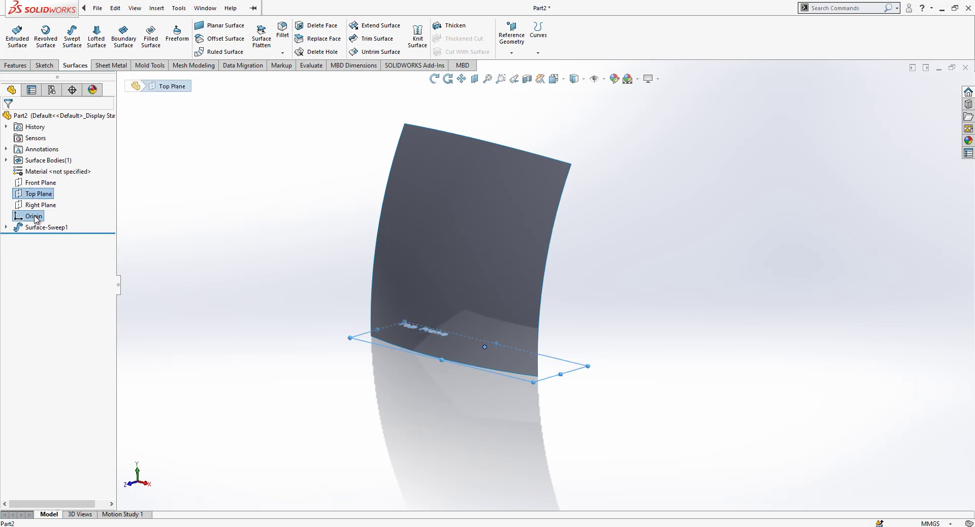
pyautogui.click(511, 52)
pyautogui.click(520, 79)
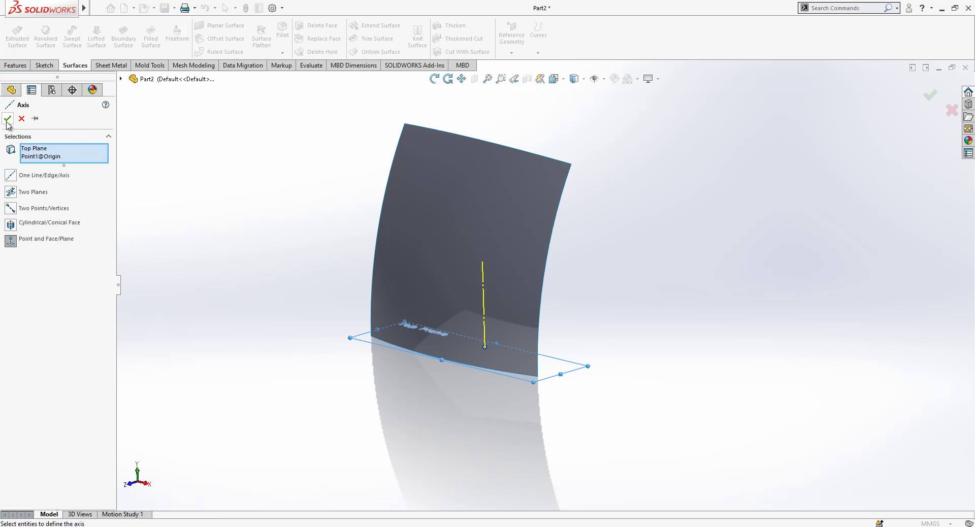
pyautogui.click(7, 118)
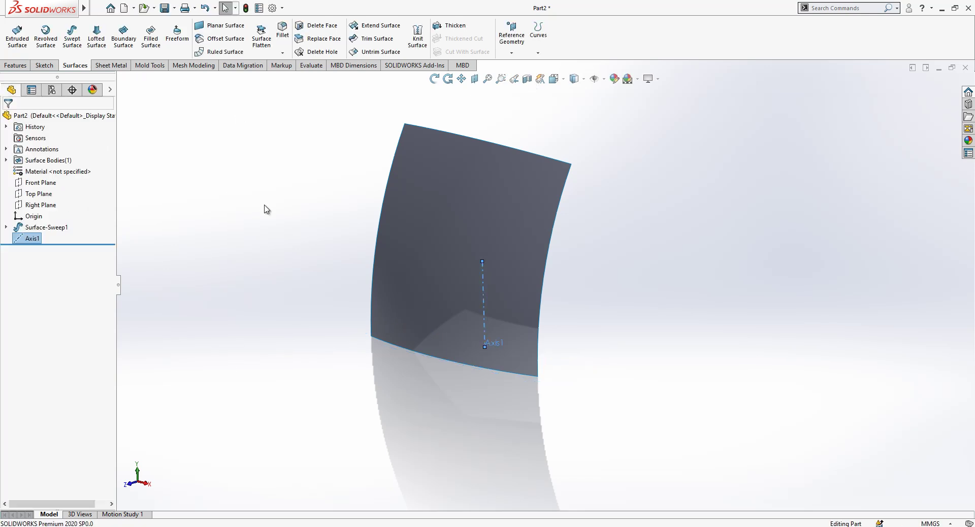
# Circular-pattern the swept surface body around the reference axis with 3 equally spaced instances over 360 degrees
pyautogui.click(11, 67)
pyautogui.click(303, 52)
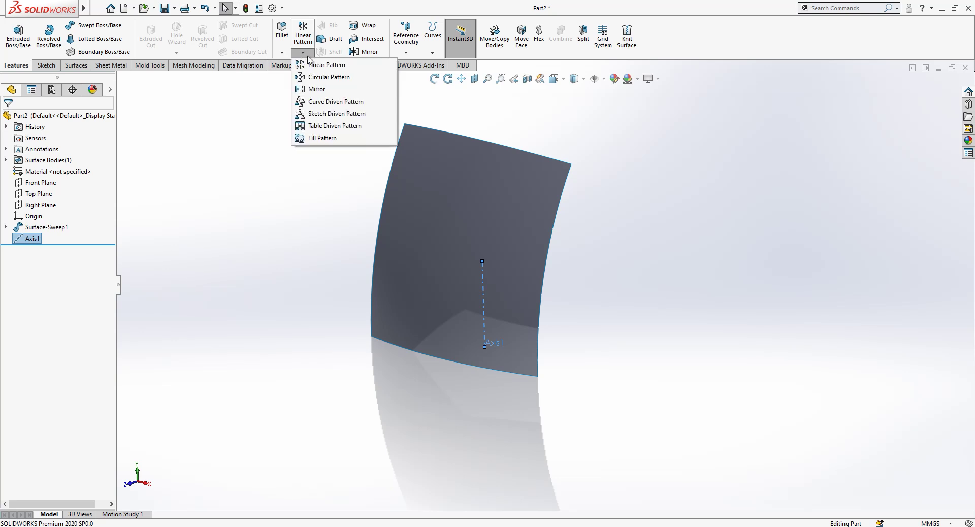
pyautogui.click(329, 78)
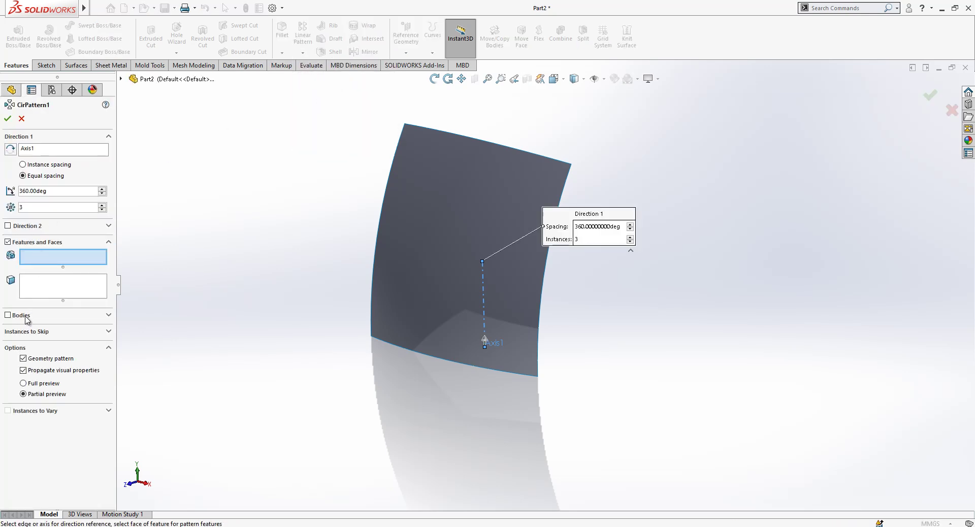
pyautogui.click(7, 315)
pyautogui.click(527, 227)
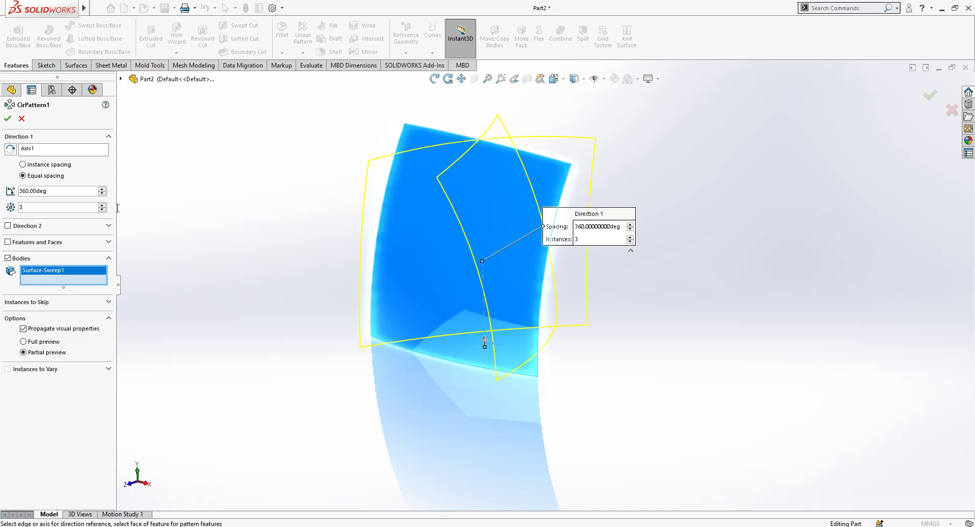
pyautogui.click(8, 120)
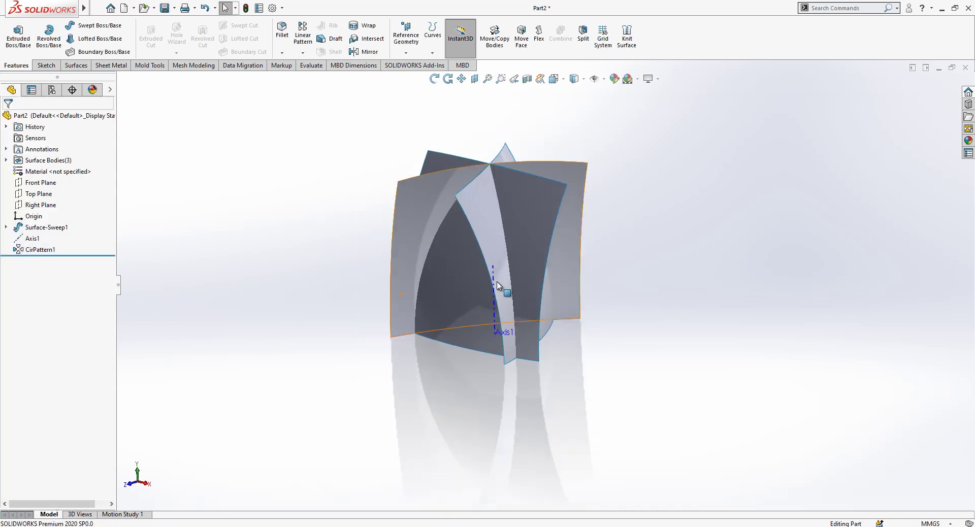
# Mutually trim the three intersecting surfaces, keeping only the three inner panels that enclose the central axis
pyautogui.click(74, 66)
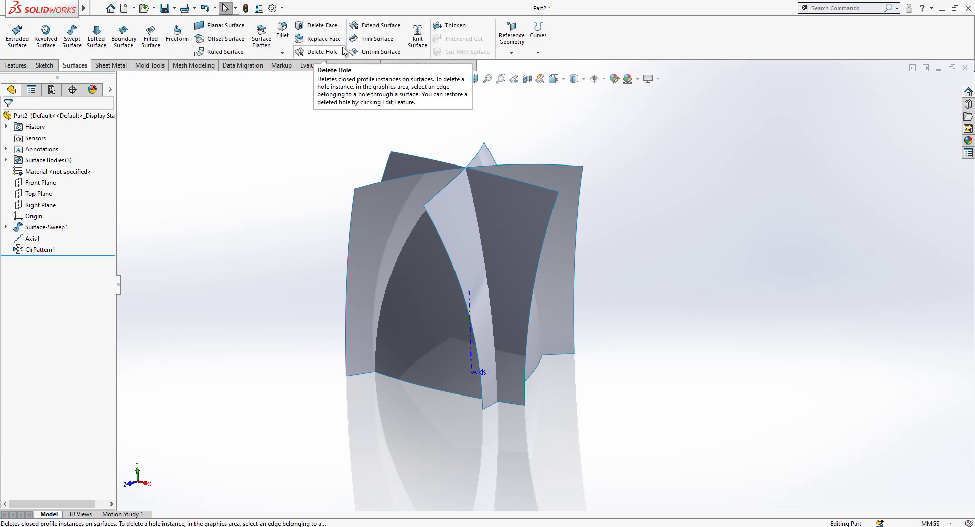
pyautogui.click(377, 39)
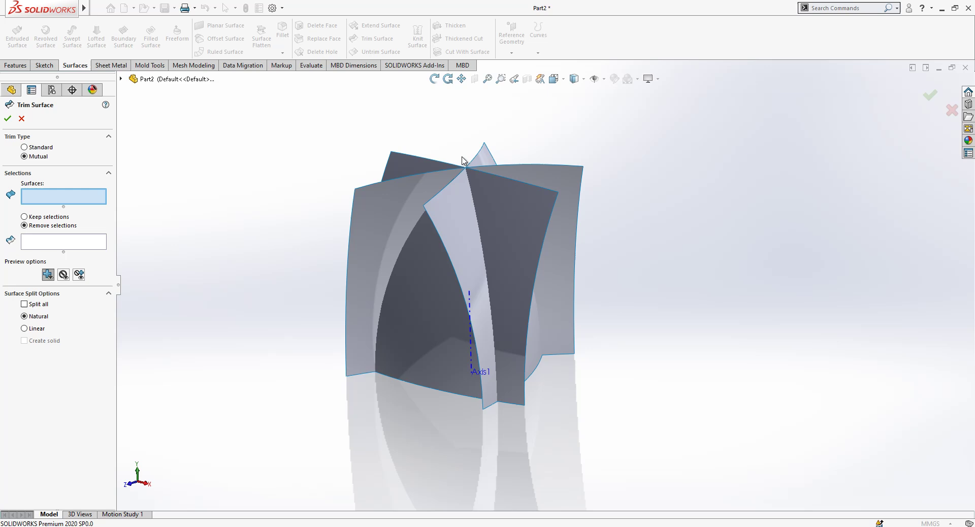
pyautogui.click(438, 177)
pyautogui.click(429, 169)
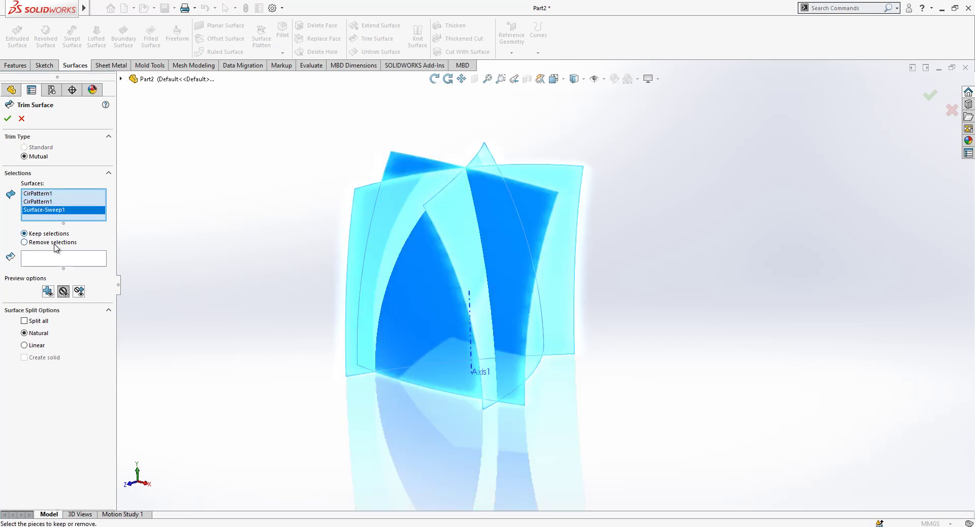
pyautogui.click(61, 259)
pyautogui.click(410, 325)
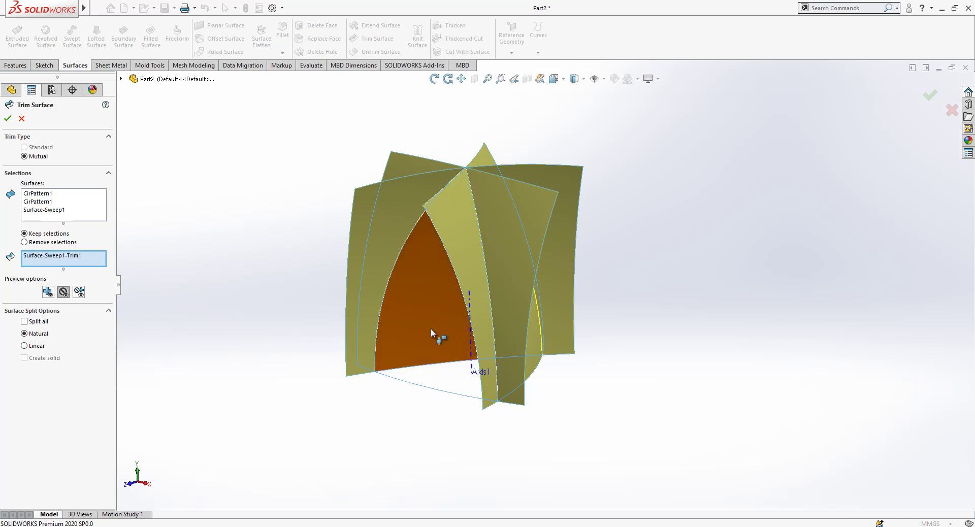
pyautogui.moveTo(431, 328); pyautogui.dragTo(359, 375, button='middle')
pyautogui.click(481, 284)
pyautogui.click(500, 263)
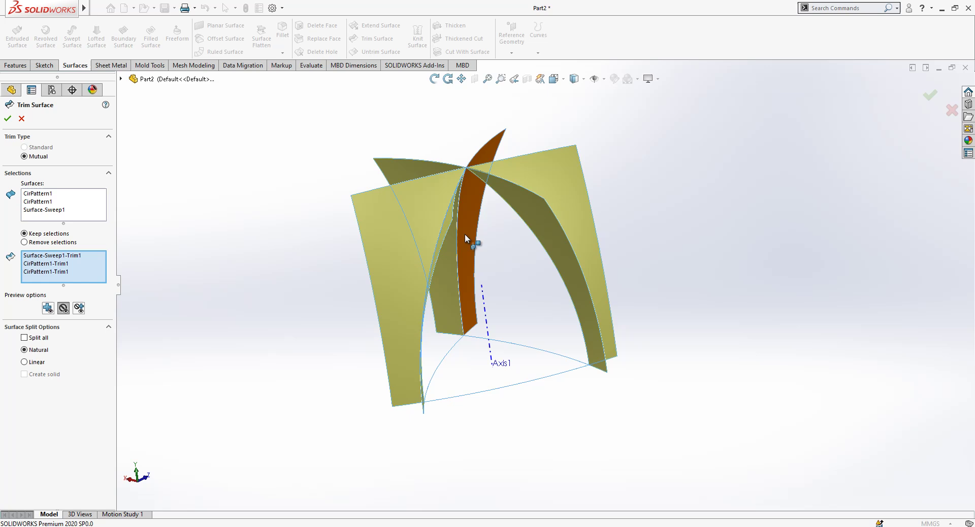
pyautogui.moveTo(492, 278); pyautogui.dragTo(182, 201, button='middle')
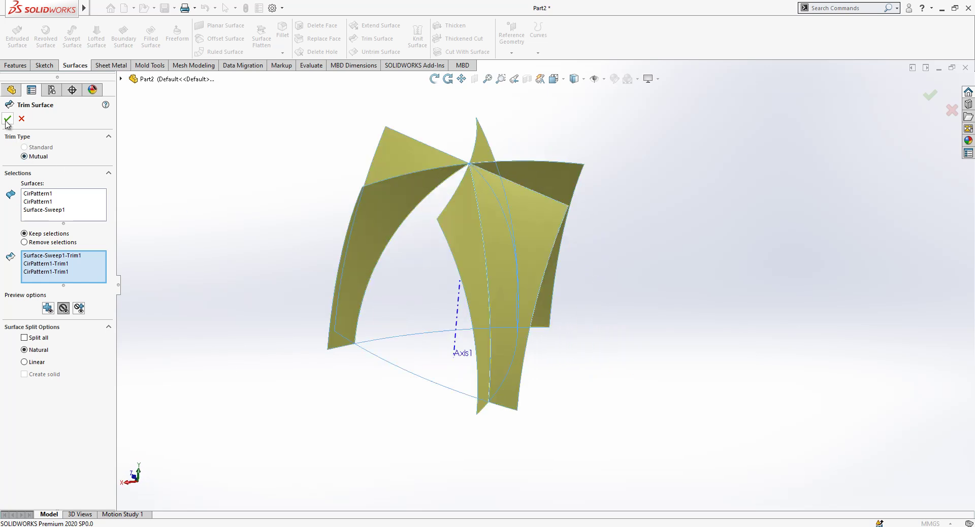
pyautogui.press('Return')
# Sketch a three-point arc of about 84 mm radius on the Front Plane, starting at the origin and rising outward past the body
pyautogui.moveTo(244, 155); pyautogui.dragTo(532, 376, button='middle')
pyautogui.click(554, 78)
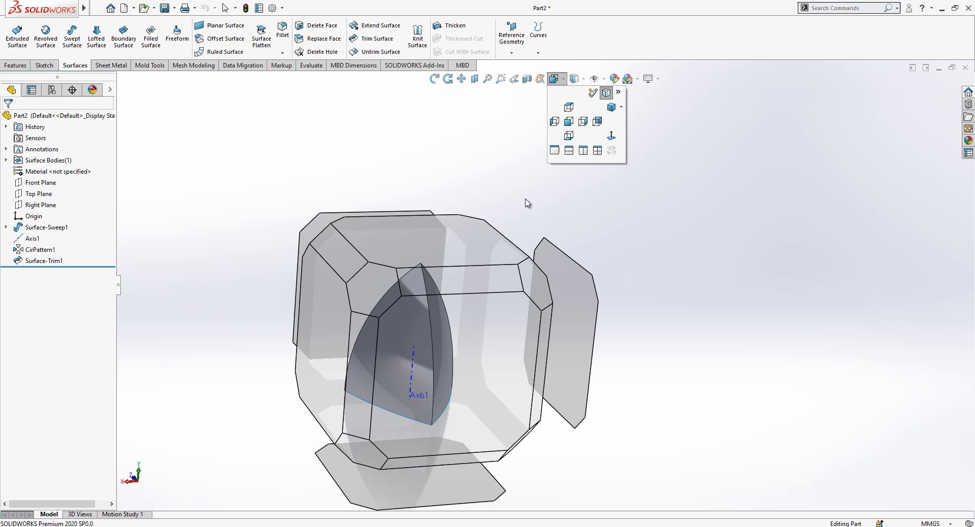
pyautogui.press('f')
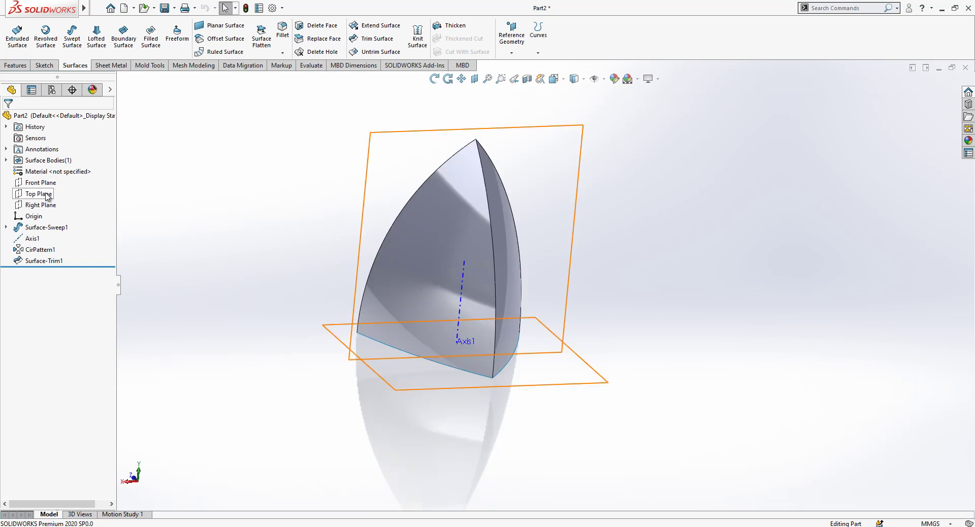
pyautogui.click(45, 183)
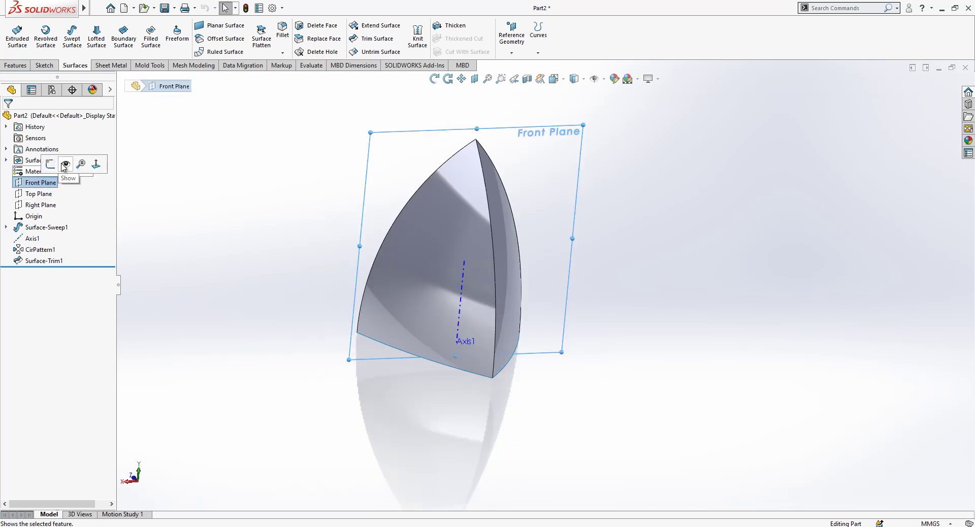
pyautogui.click(102, 173)
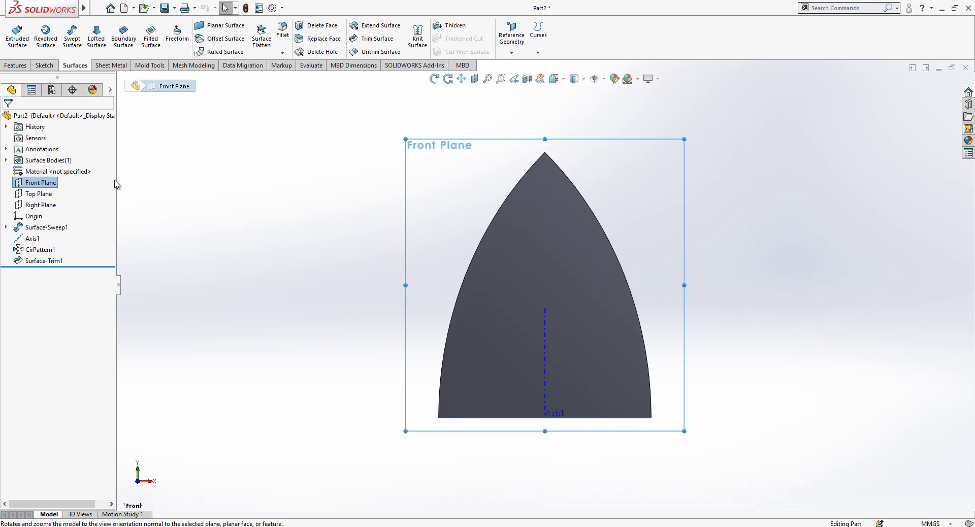
pyautogui.rightClick(44, 184)
pyautogui.click(65, 163)
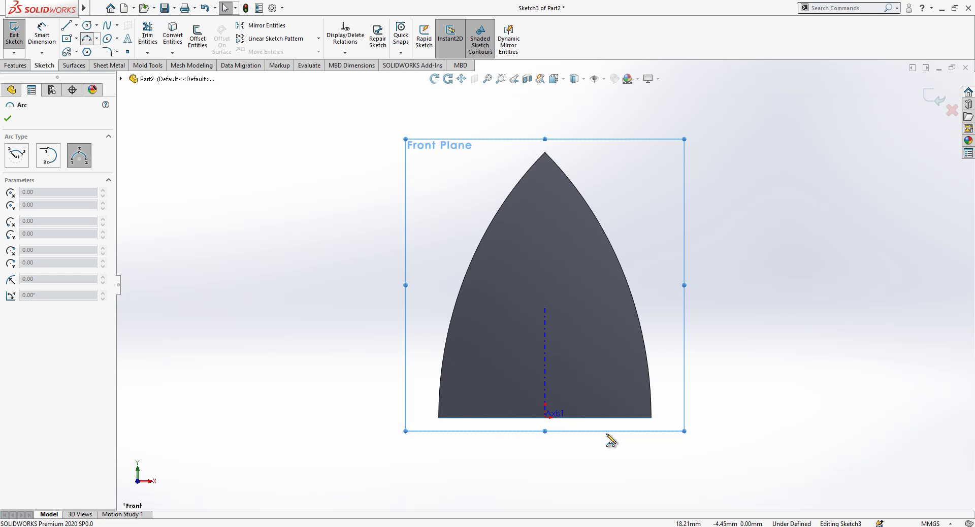
pyautogui.click(545, 418)
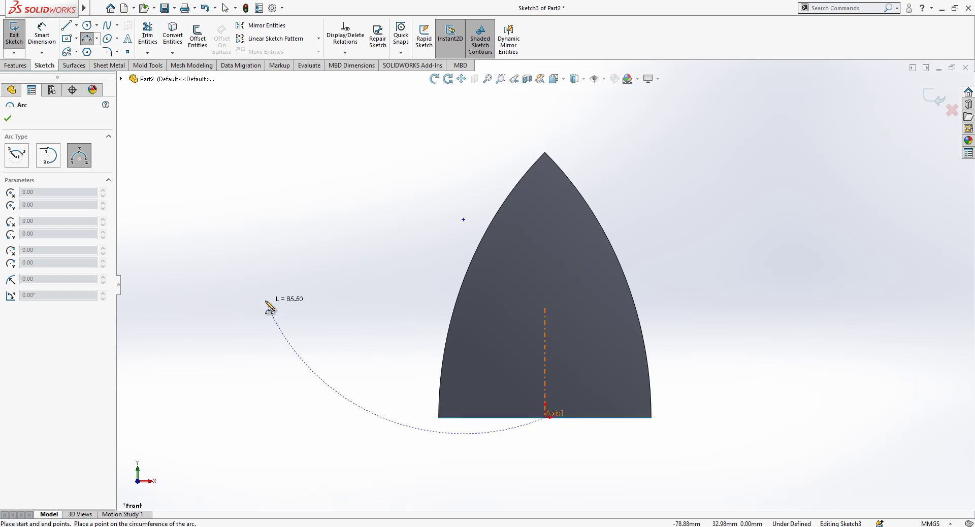
pyautogui.click(300, 288)
pyautogui.click(395, 382)
pyautogui.press('Escape')
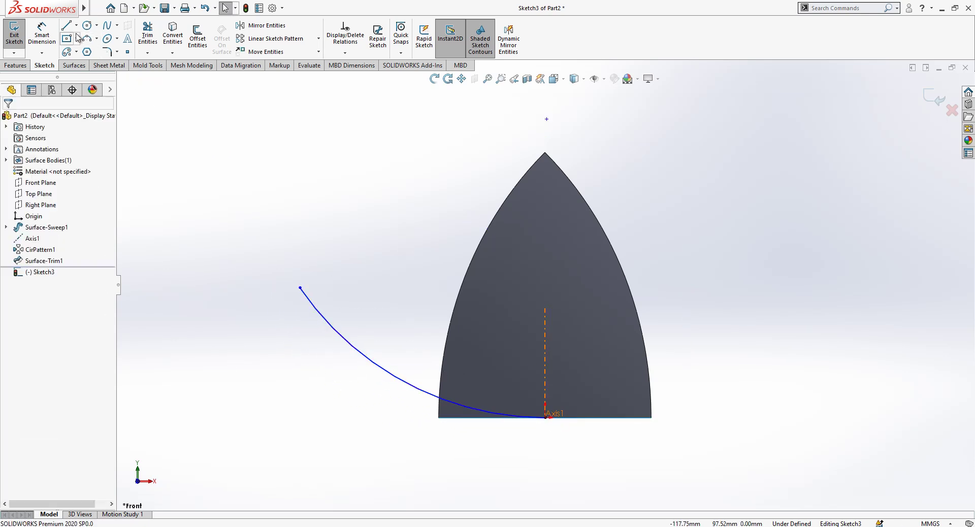
# Sketch a horizontal line about 63 mm long from the origin, opposite the arc, and make it construction geometry
pyautogui.click(66, 25)
pyautogui.click(545, 417)
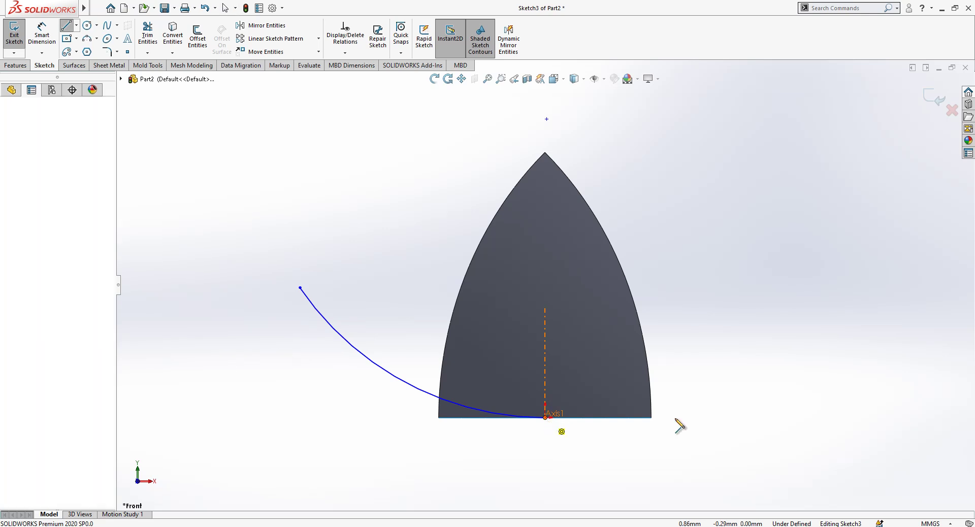
pyautogui.click(767, 418)
pyautogui.press('Escape')
pyautogui.click(754, 418)
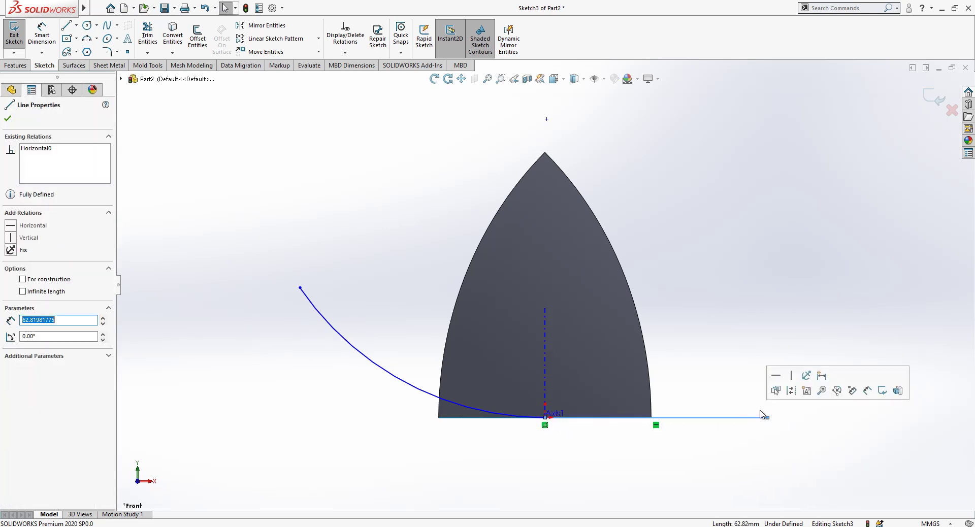
pyautogui.click(790, 391)
# Make the arc tangent to the horizontal construction line
pyautogui.click(737, 419)
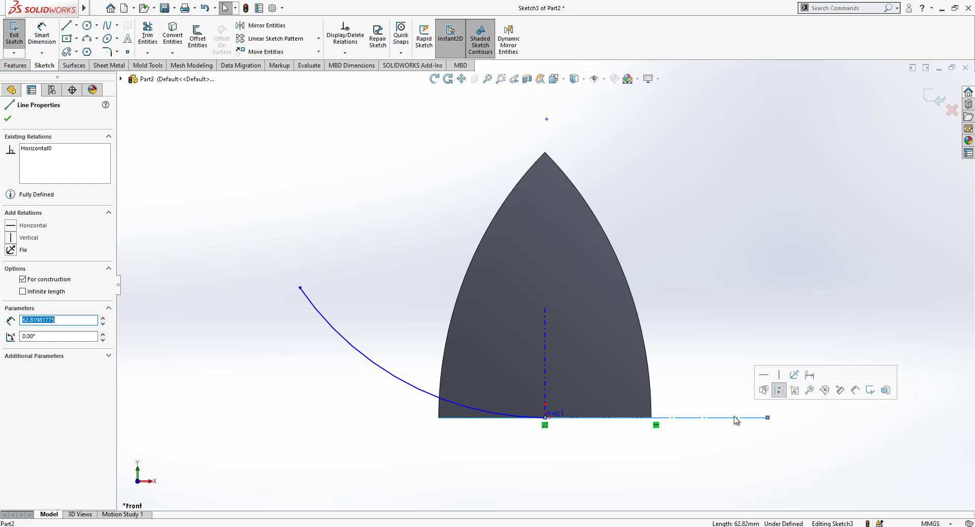
pyautogui.keyDown('ctrl'); pyautogui.click(490, 413); pyautogui.keyUp('ctrl')
pyautogui.click(364, 427)
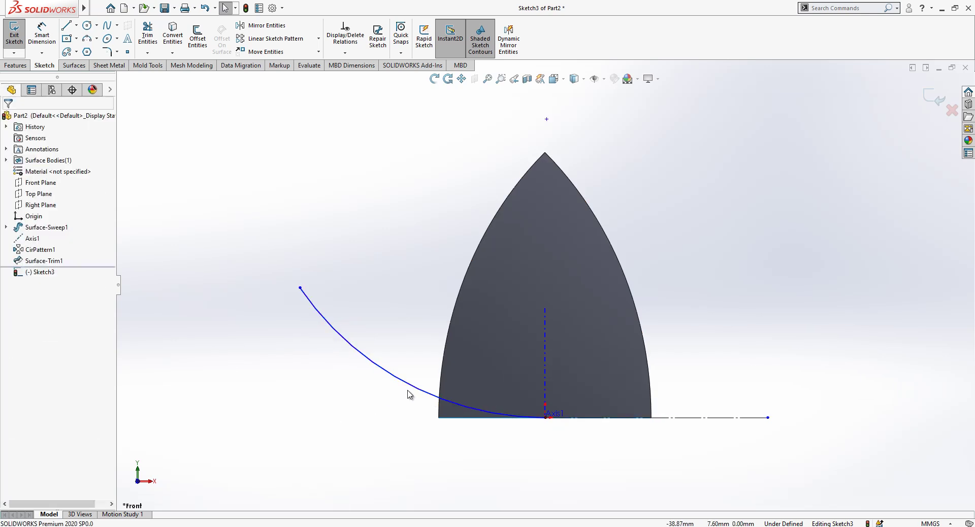
pyautogui.click(415, 387)
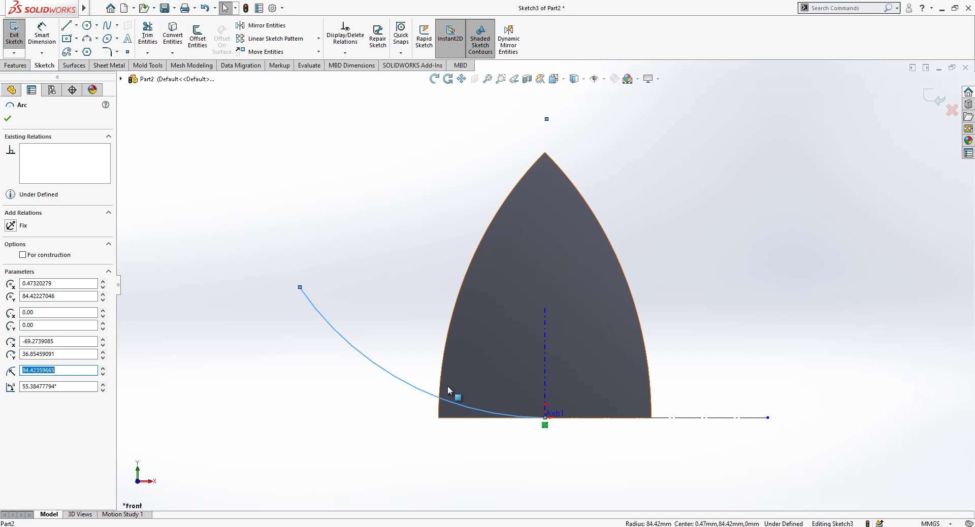
pyautogui.keyDown('ctrl'); pyautogui.click(706, 418); pyautogui.keyUp('ctrl')
pyautogui.click(31, 281)
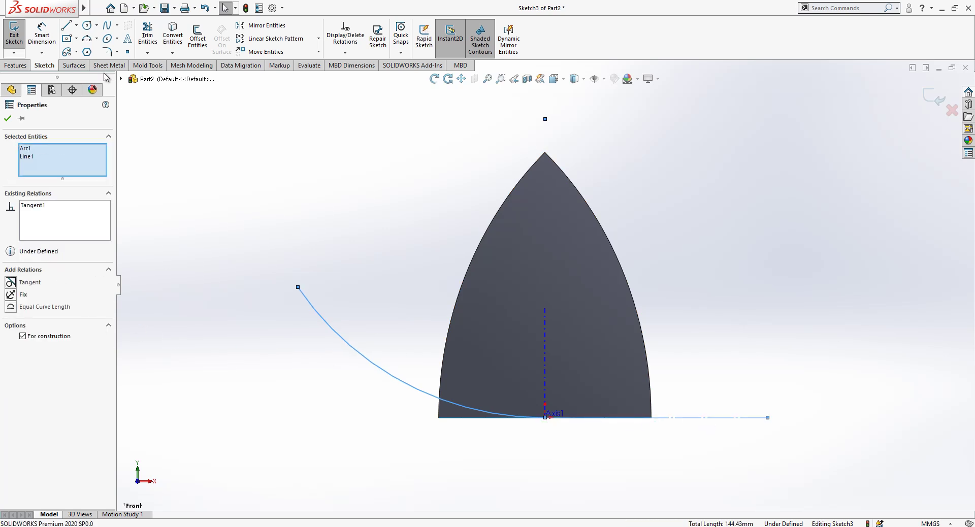
# Dimension the arc's radius as 150 mm and exit the sketch
pyautogui.click(41, 36)
pyautogui.click(337, 340)
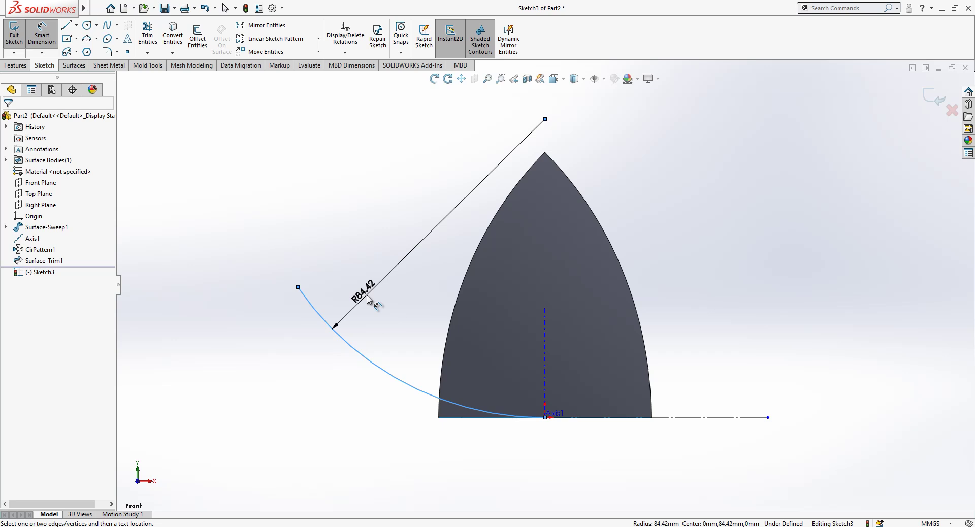
pyautogui.click(351, 292)
pyautogui.write('150')
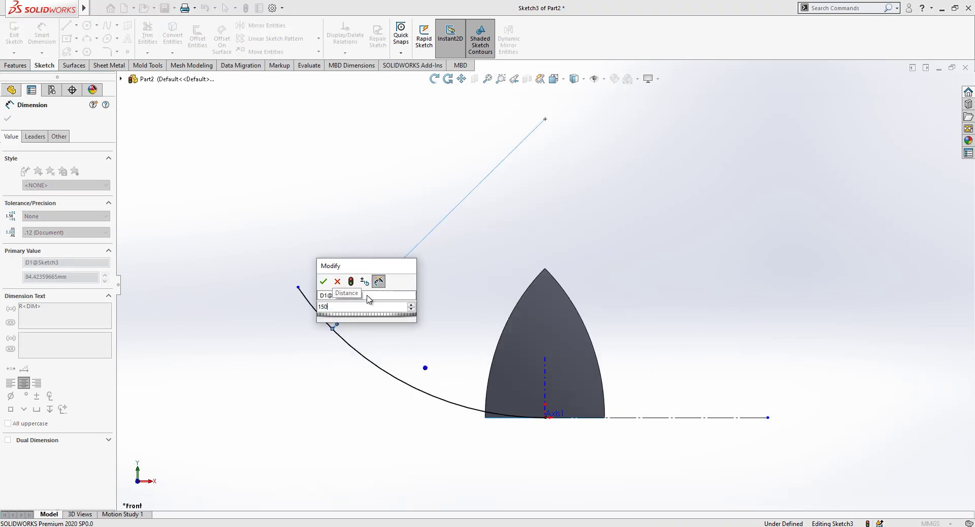
pyautogui.press('Return')
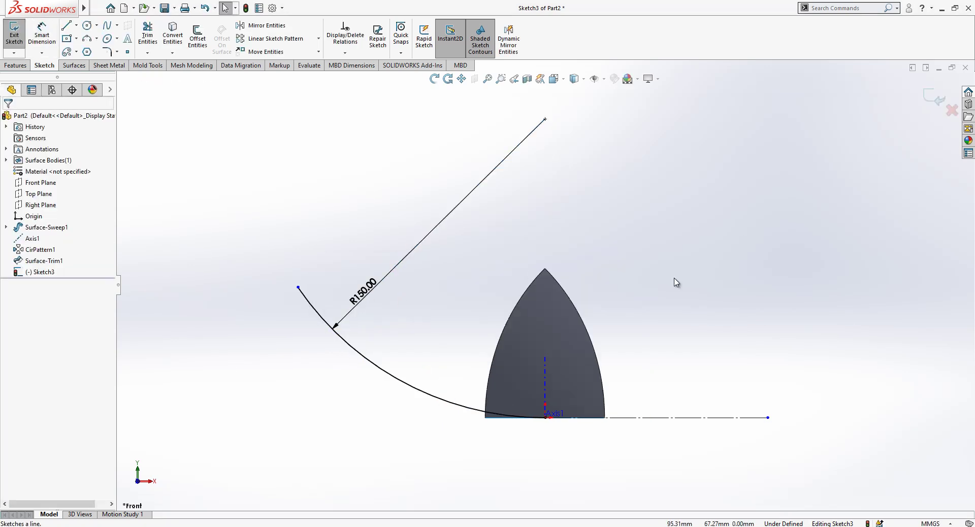
pyautogui.press('l')
pyautogui.press('Escape')
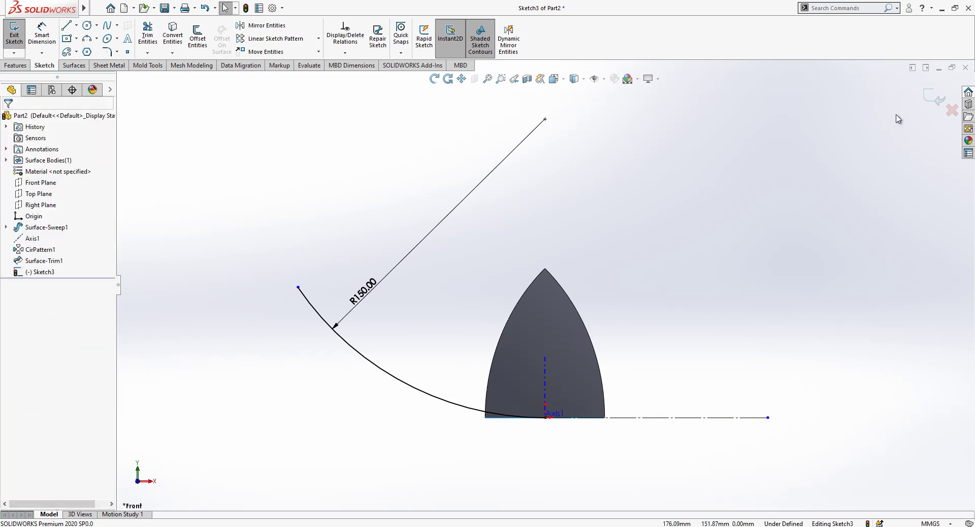
pyautogui.click(934, 97)
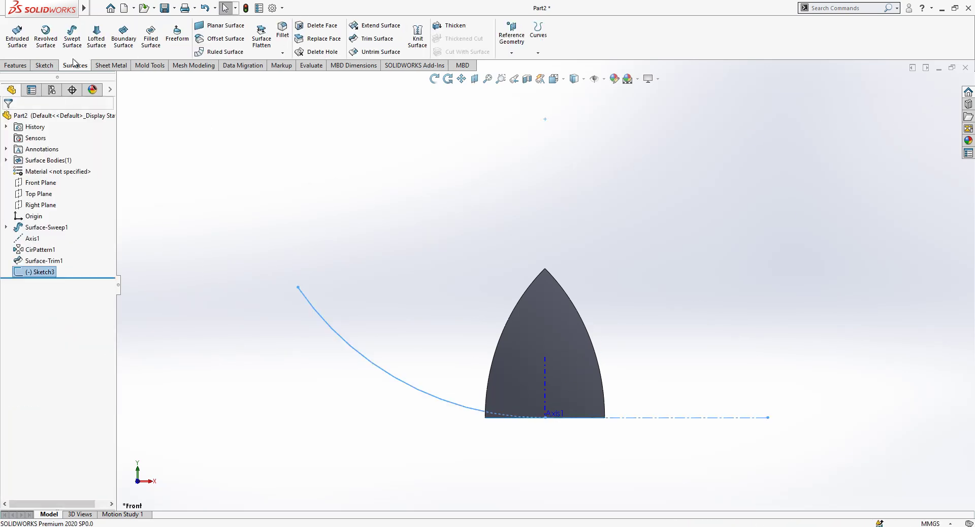
# Create a revolved surface from the arc sketch, turning it 360 degrees about the vertical reference axis
pyautogui.click(45, 36)
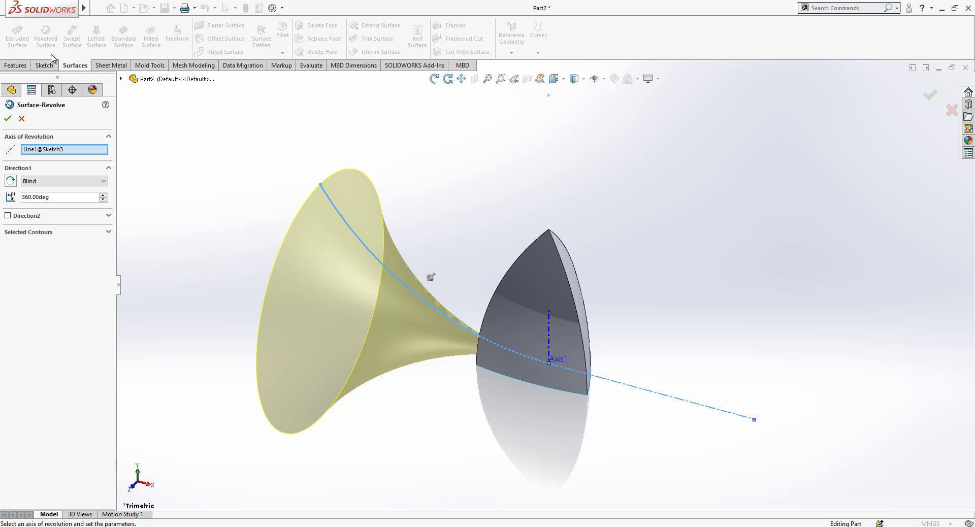
pyautogui.click(43, 149)
pyautogui.click(551, 332)
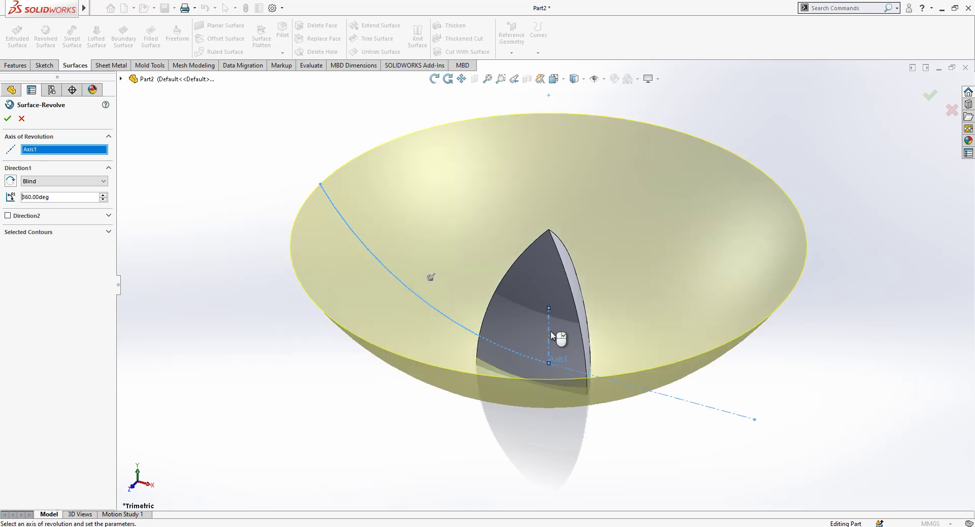
pyautogui.moveTo(558, 337); pyautogui.dragTo(579, 342, button='middle')
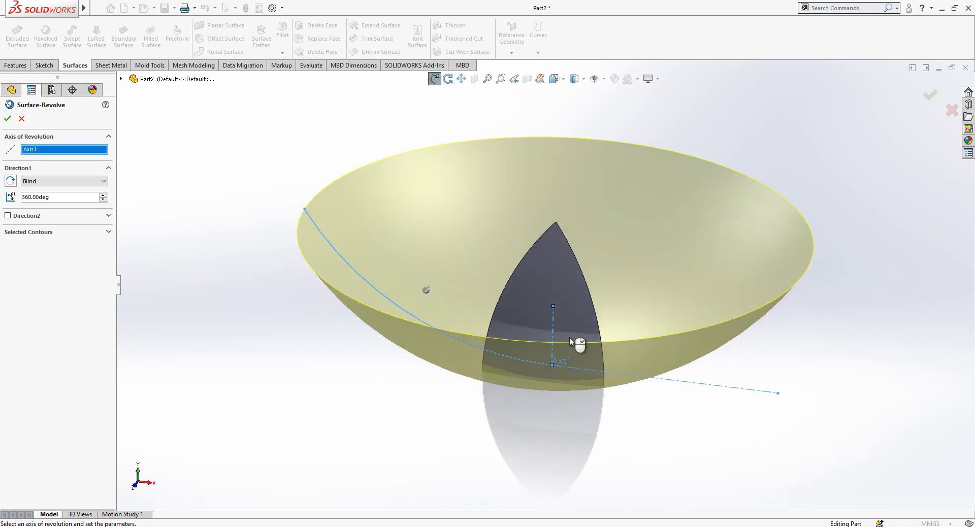
pyautogui.click(8, 120)
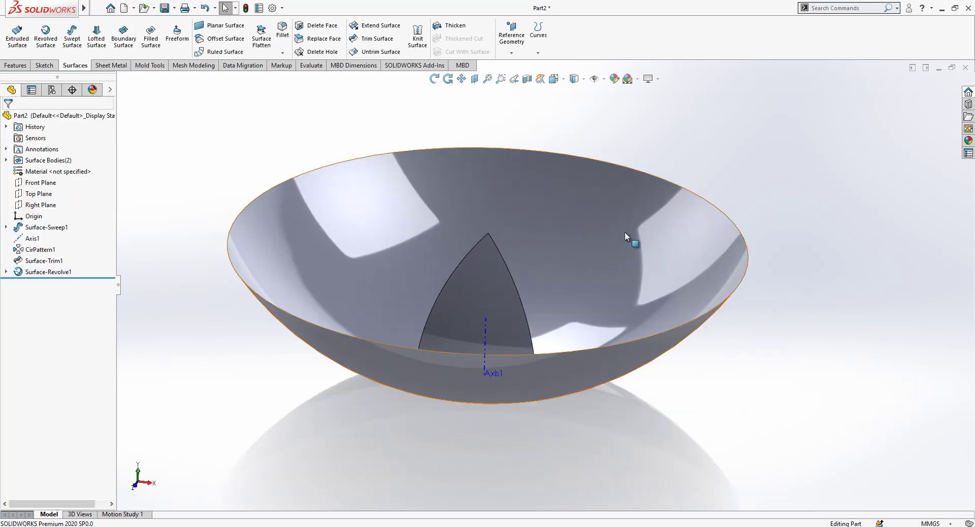
# Mutually trim the revolved bowl and three-sided surface, removing the bowl outside the sides and the sides' portion beyond the bowl
pyautogui.click(370, 42)
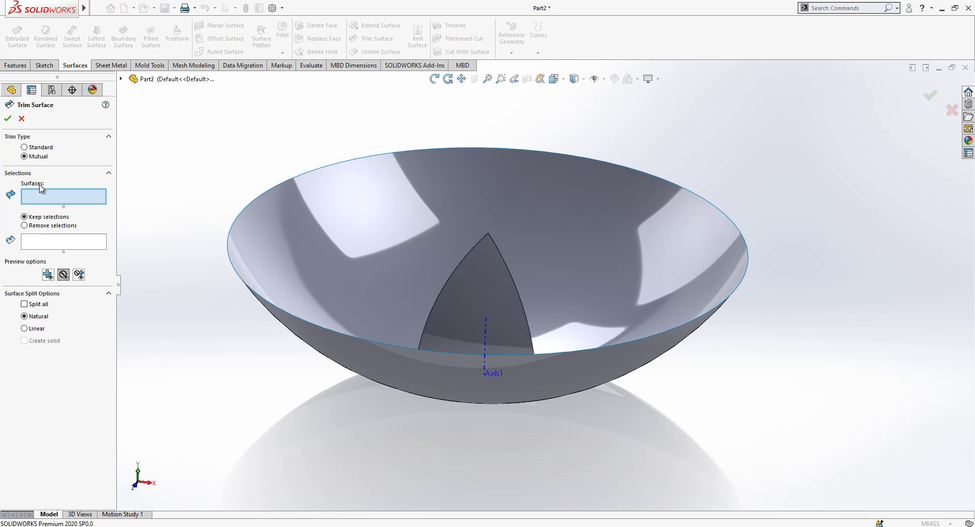
pyautogui.click(361, 244)
pyautogui.click(462, 284)
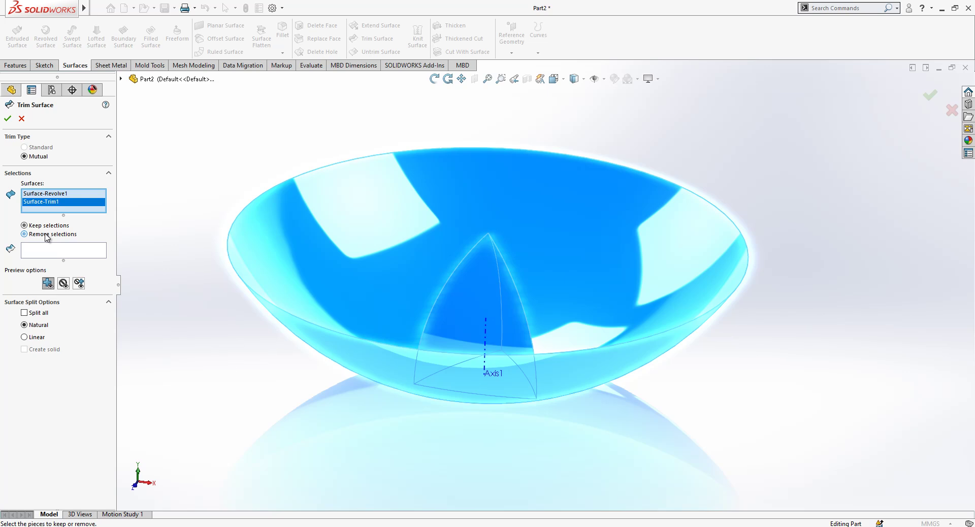
pyautogui.click(308, 293)
pyautogui.click(311, 297)
pyautogui.click(385, 282)
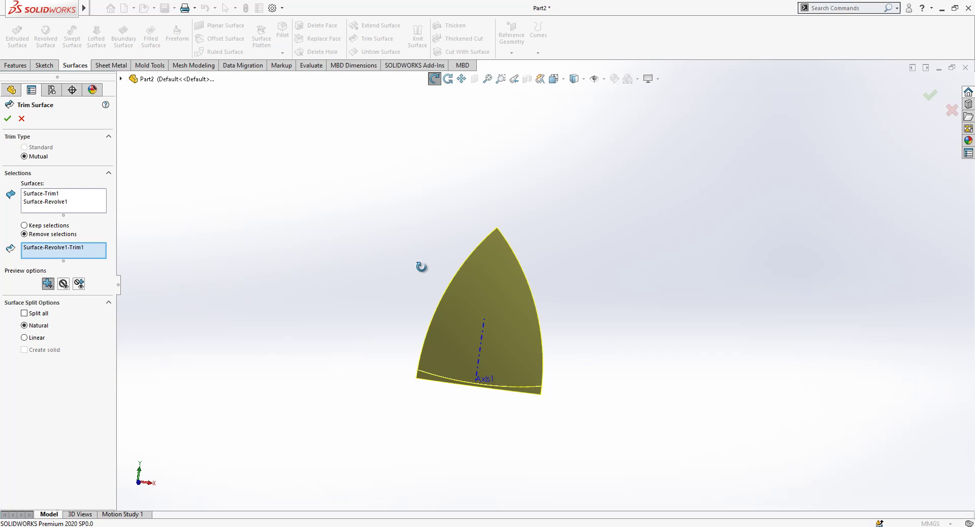
pyautogui.scroll(-2, 432, 310)
pyautogui.click(447, 338)
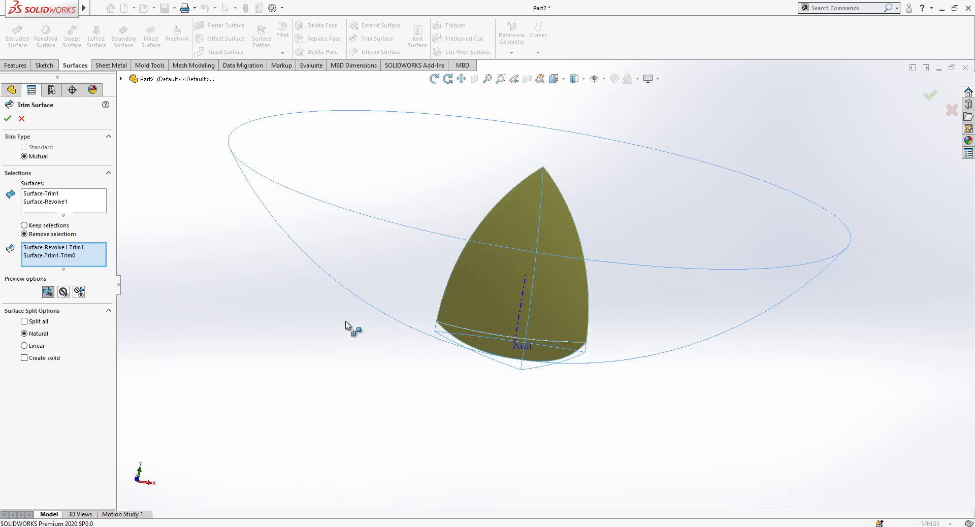
pyautogui.click(7, 119)
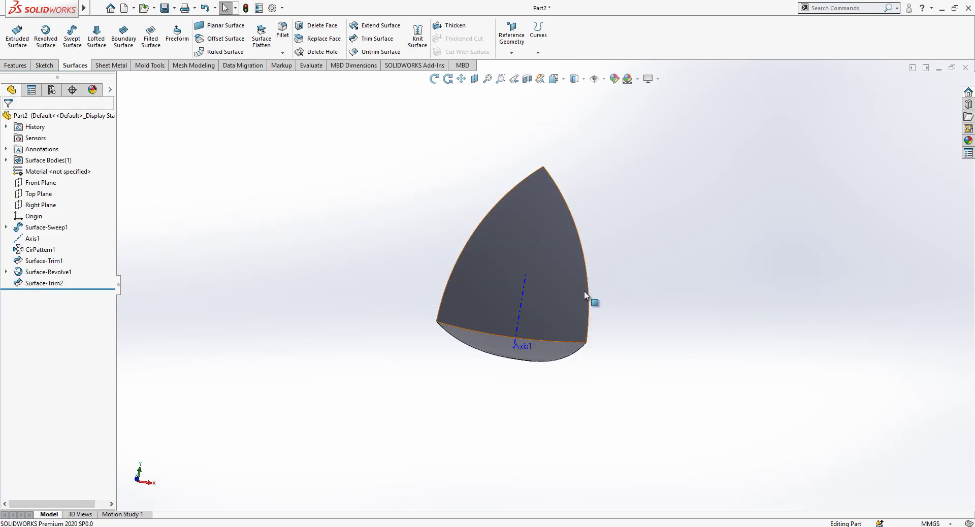
# Thicken the closed trimmed surface into a solid using the option to create a solid from the enclosed volume
pyautogui.click(523, 274)
pyautogui.click(564, 231)
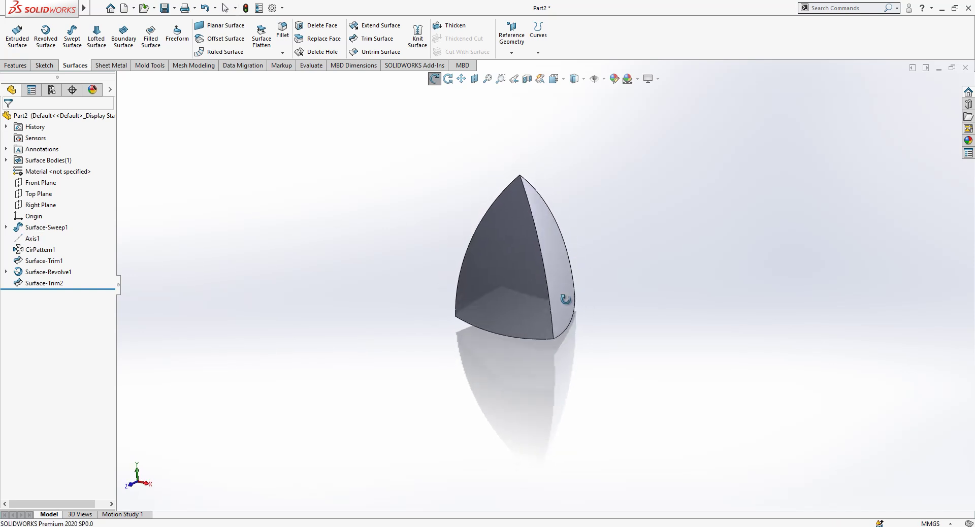
pyautogui.scroll(-2, 637, 253)
pyautogui.click(452, 27)
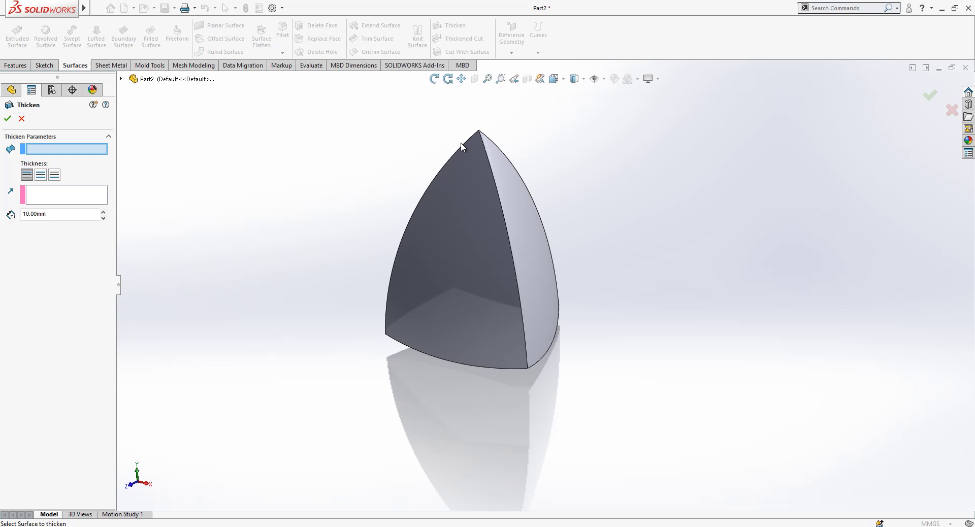
pyautogui.click(461, 177)
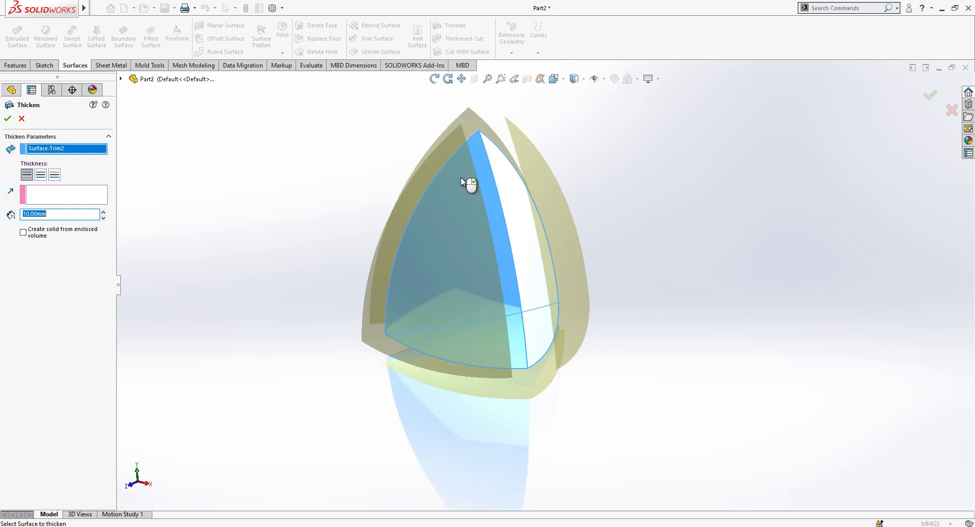
pyautogui.click(55, 233)
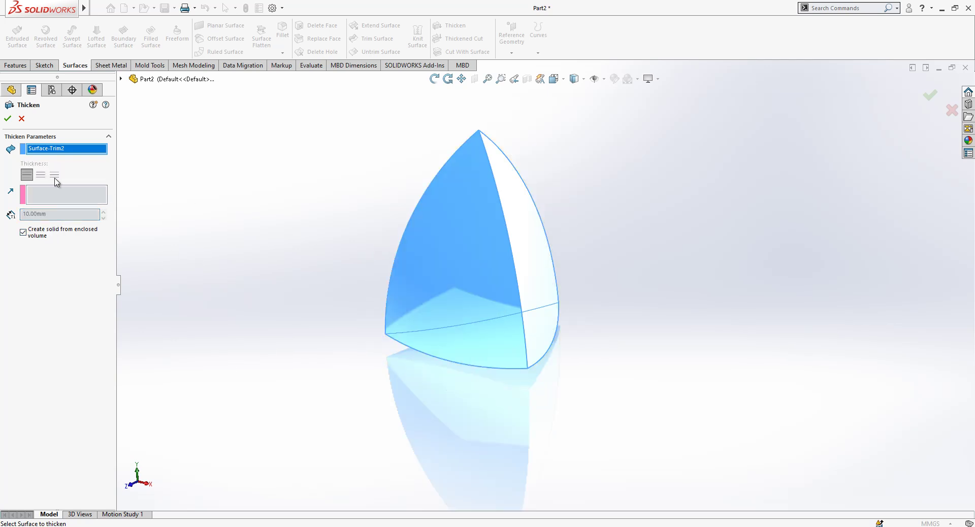
pyautogui.click(8, 120)
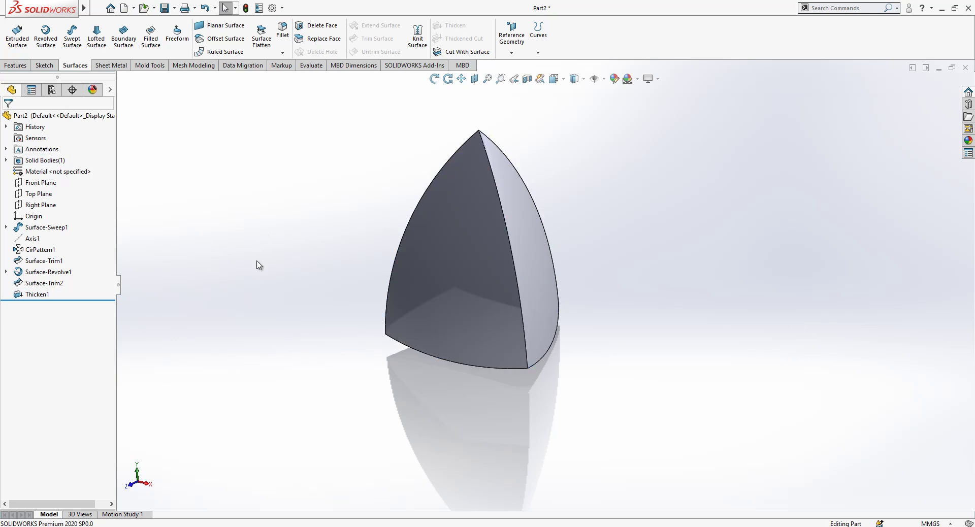
# Sweep a 10 mm circular profile along the front side edge as a separate body, with Merge result off
pyautogui.scroll(2, 561, 227)
pyautogui.scroll(-2, 562, 227)
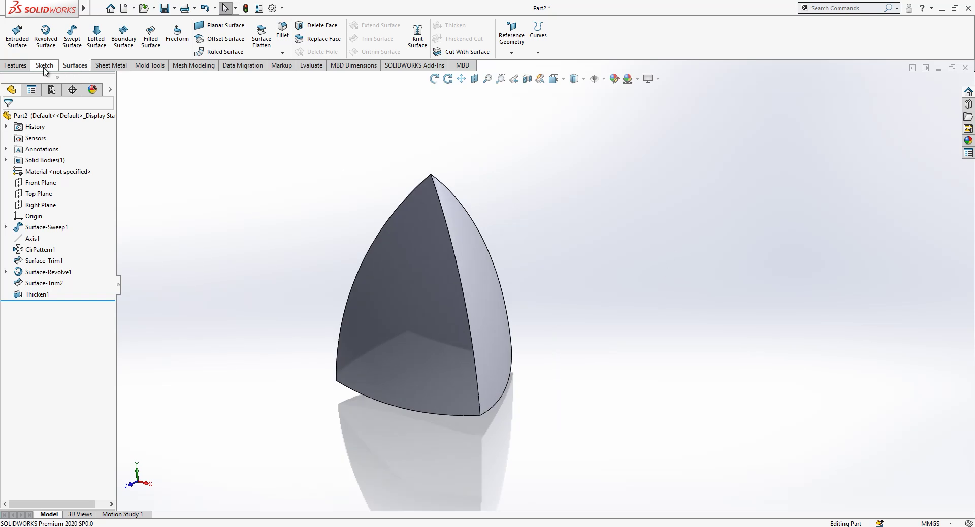
pyautogui.click(16, 65)
pyautogui.click(88, 26)
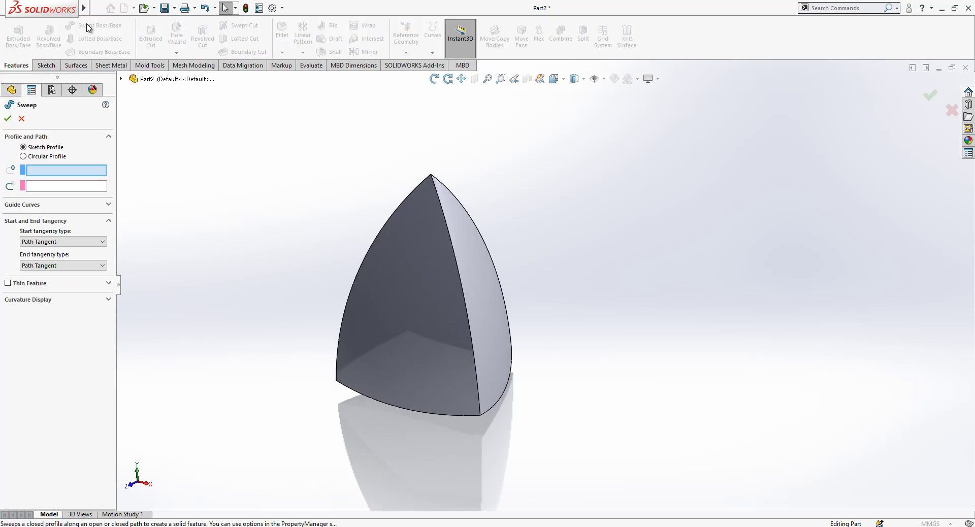
pyautogui.click(59, 157)
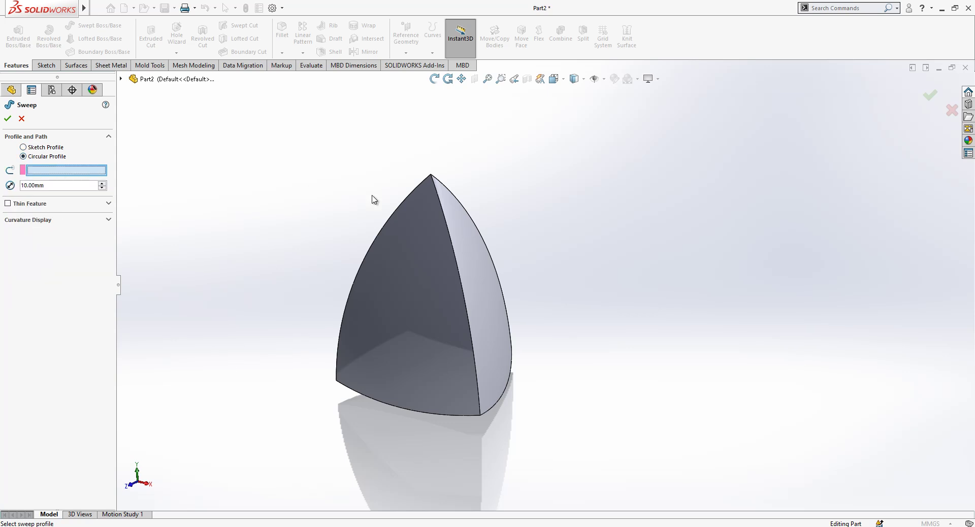
pyautogui.click(439, 214)
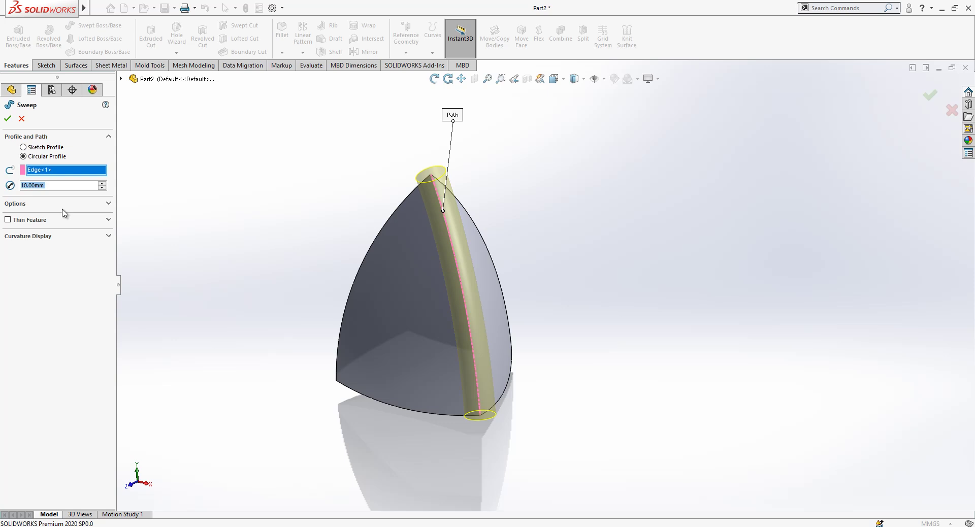
pyautogui.click(109, 204)
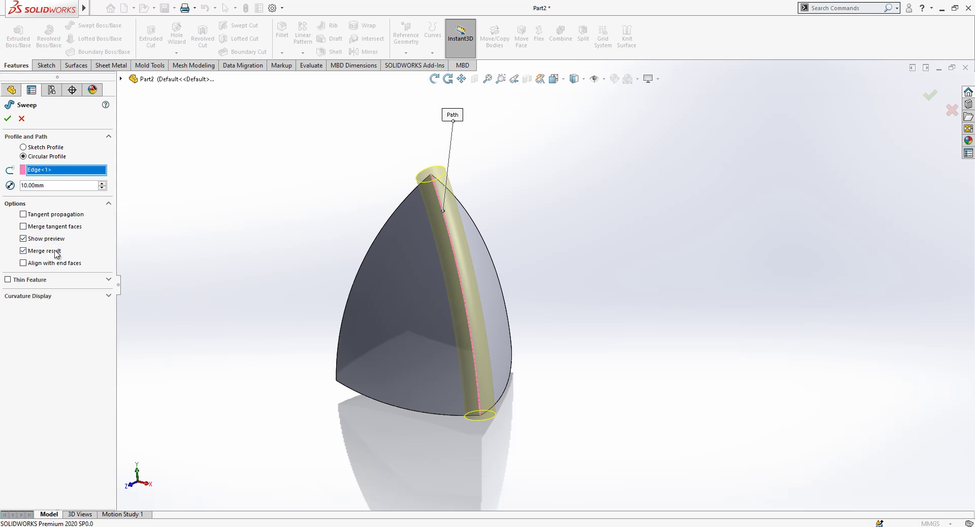
pyautogui.click(7, 119)
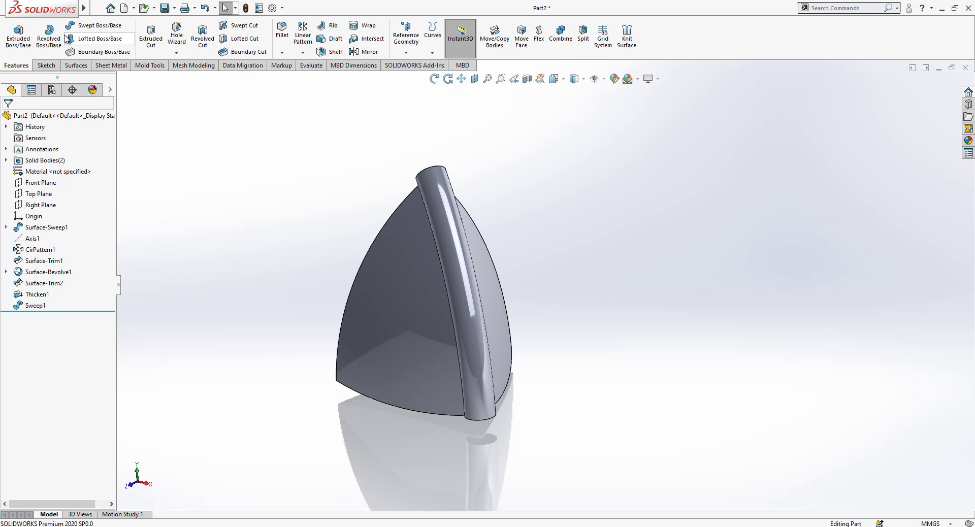
# Sweep a 10 mm circular profile along the adjoining base edge as a separate body, with Merge result off
pyautogui.click(97, 26)
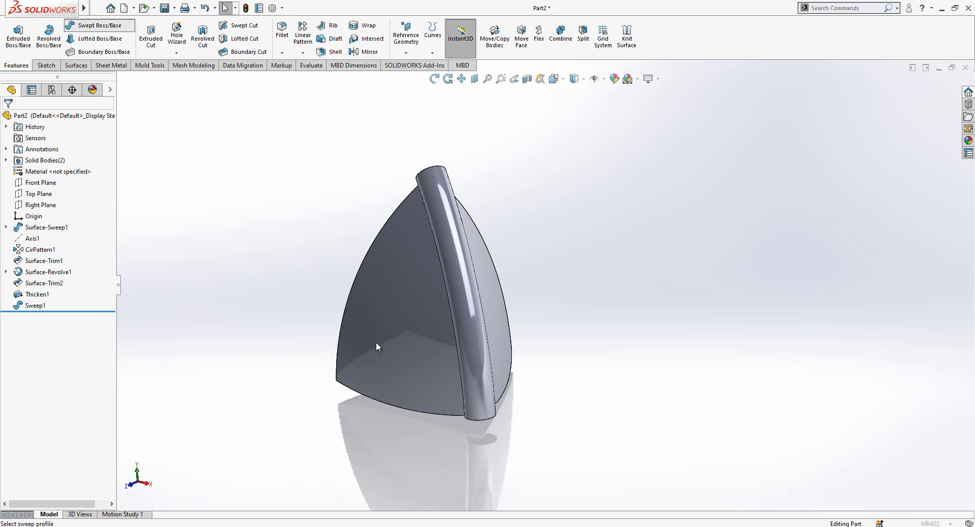
pyautogui.click(383, 402)
pyautogui.click(315, 434)
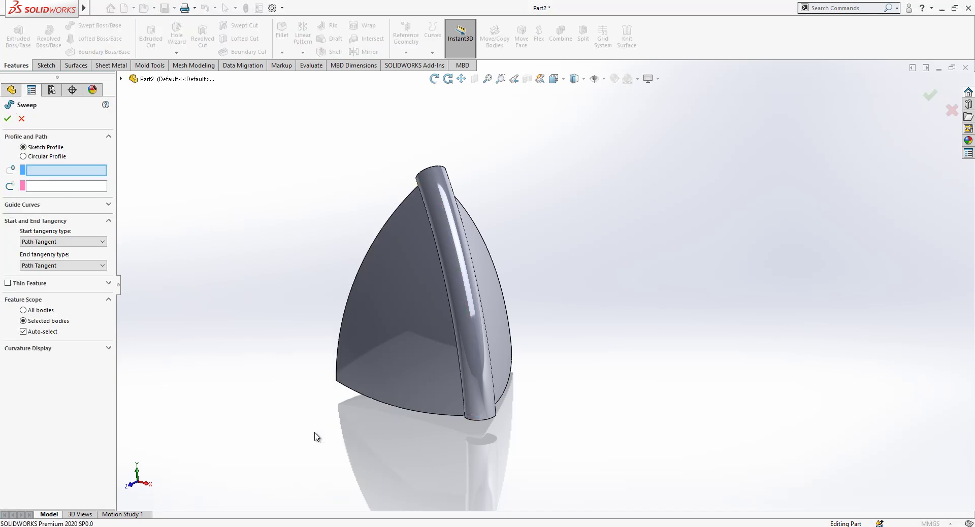
pyautogui.click(46, 156)
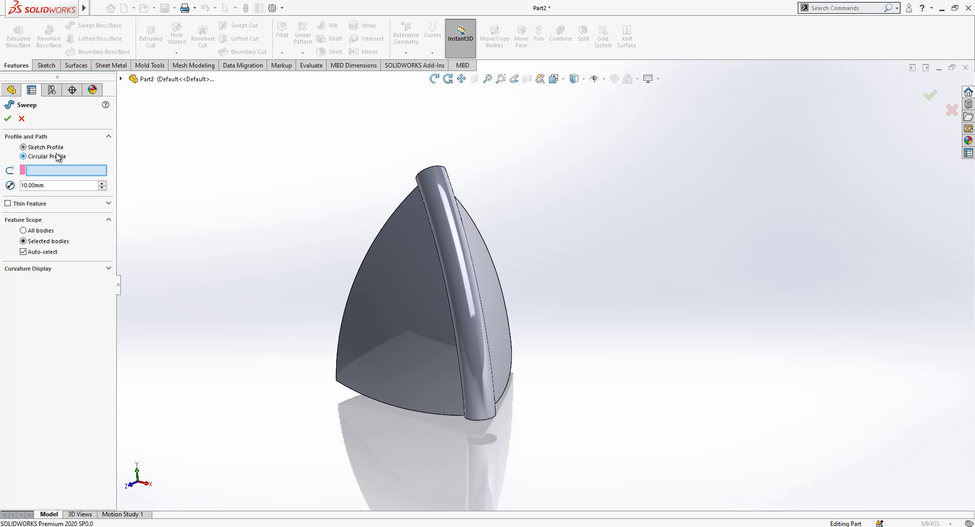
pyautogui.click(376, 402)
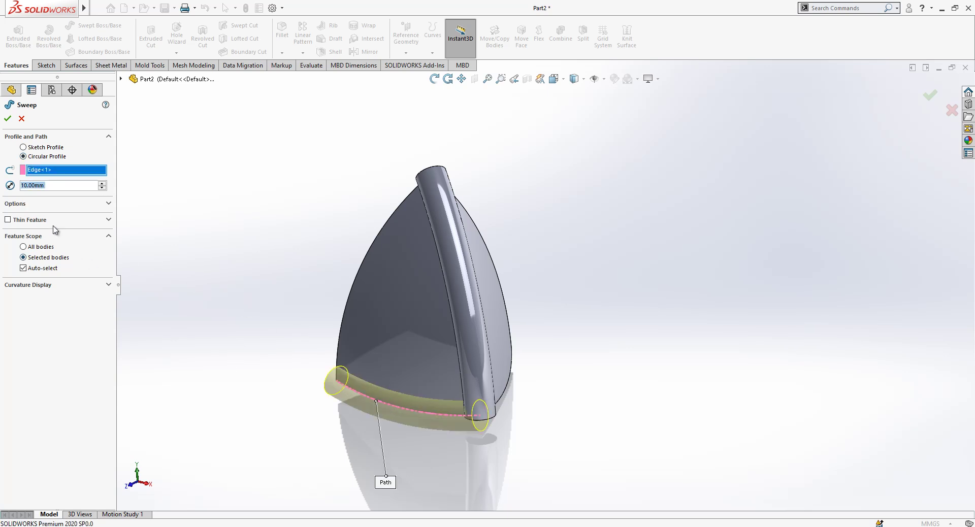
pyautogui.click(47, 206)
pyautogui.click(24, 250)
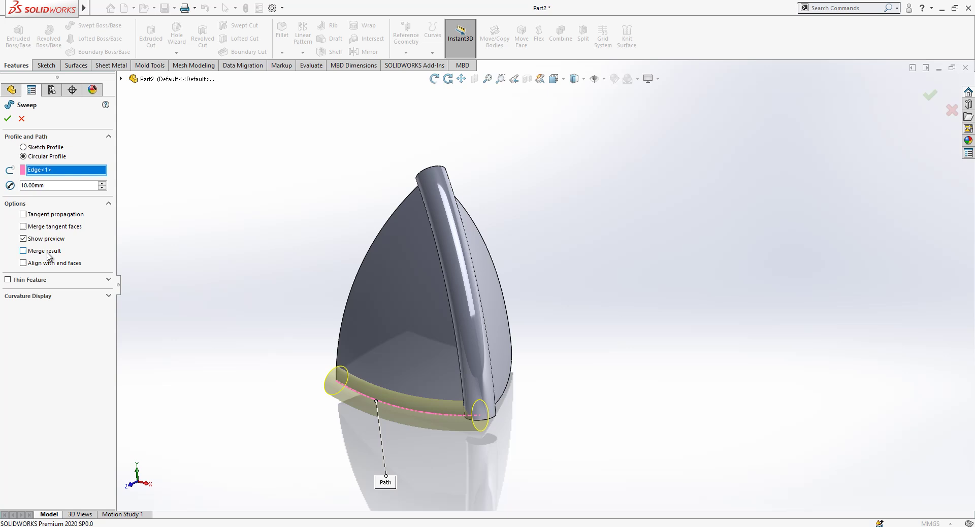
pyautogui.click(8, 118)
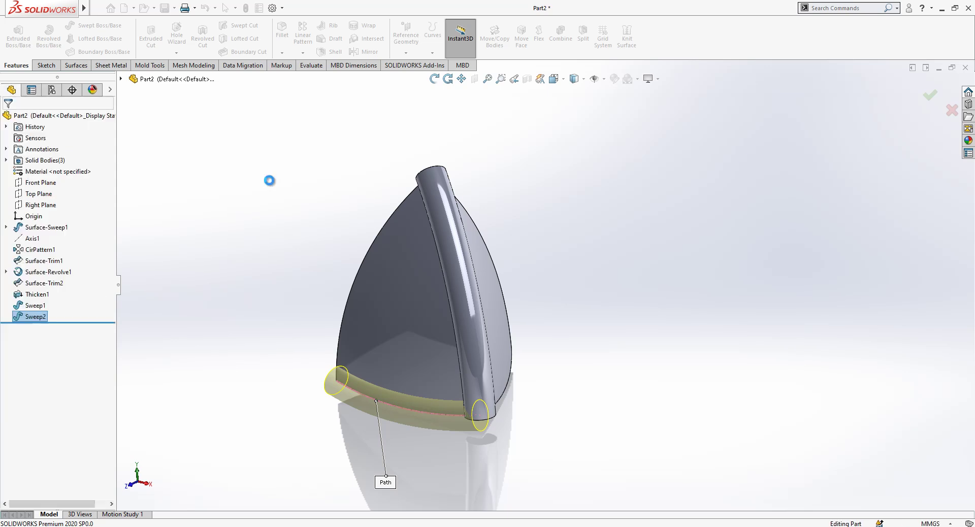
# Offset both end faces of the base-edge rod outward by 10 mm with Move Face
pyautogui.click(6, 160)
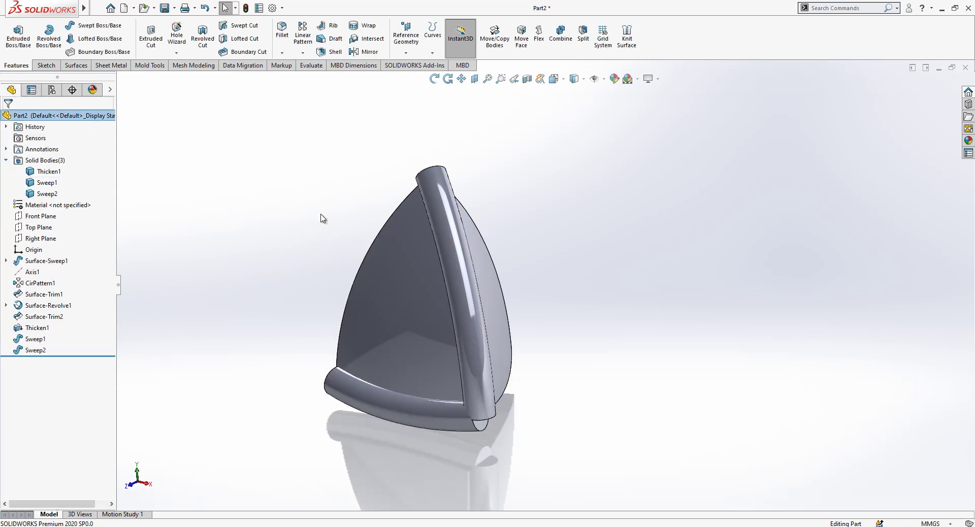
pyautogui.click(521, 35)
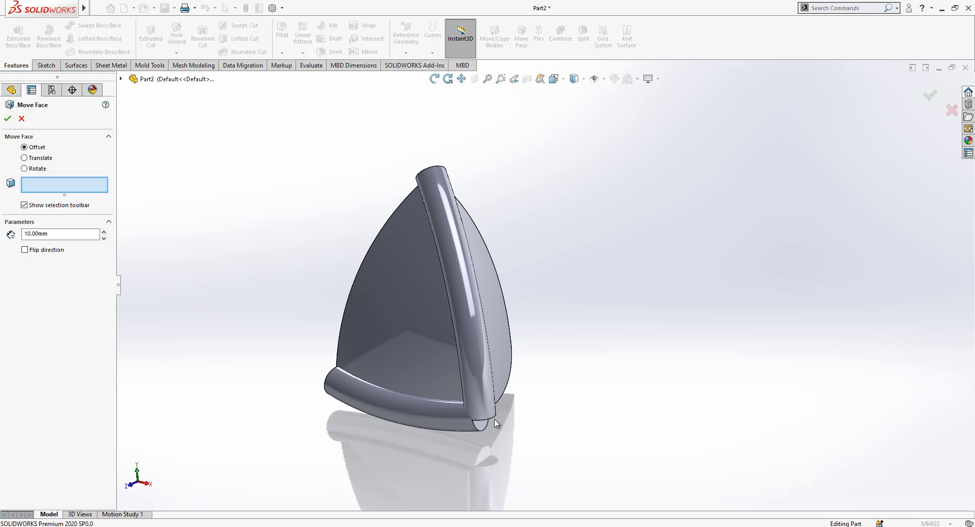
pyautogui.click(480, 425)
pyautogui.moveTo(480, 424); pyautogui.dragTo(458, 406, button='middle')
pyautogui.click(477, 398)
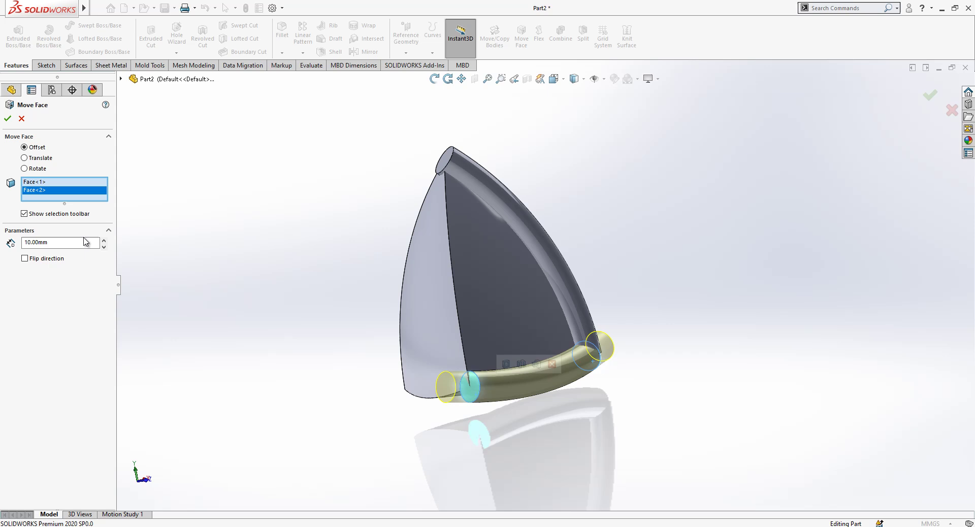
pyautogui.click(8, 119)
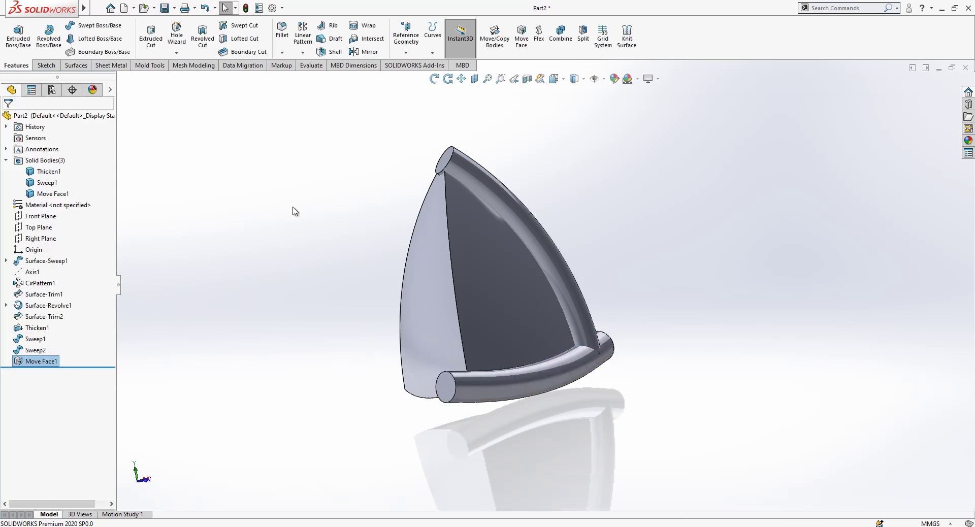
pyautogui.press('Return')
pyautogui.click(451, 156)
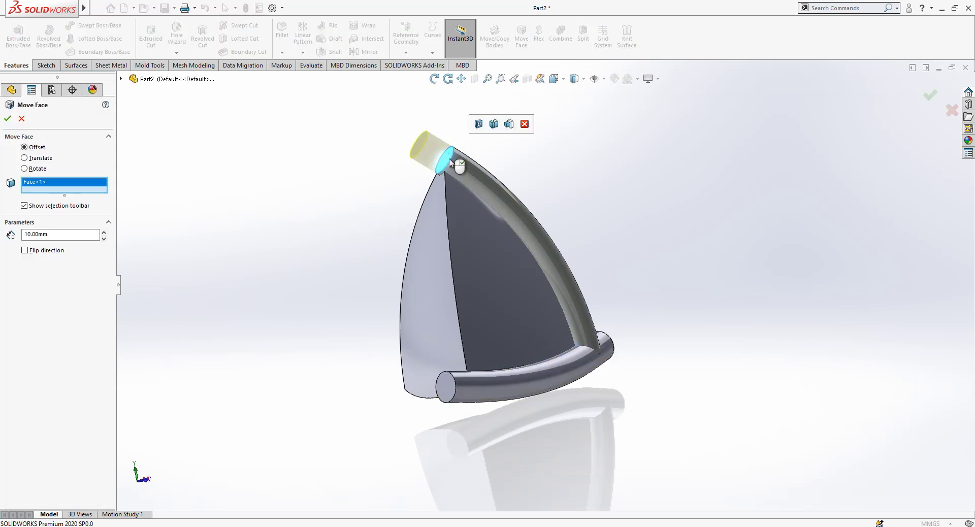
pyautogui.moveTo(475, 224); pyautogui.dragTo(574, 307, button='middle')
pyautogui.scroll(-5, 574, 307)
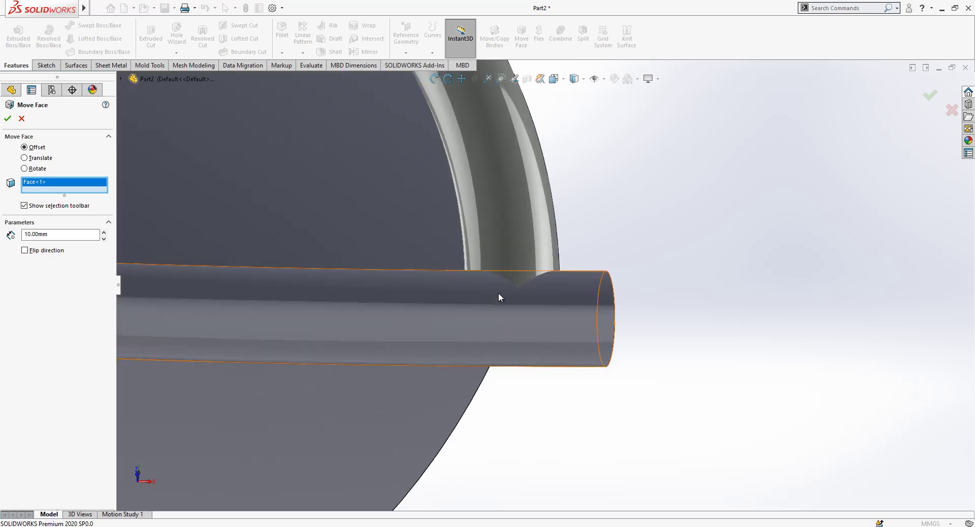
pyautogui.moveTo(519, 290); pyautogui.dragTo(483, 328, button='middle')
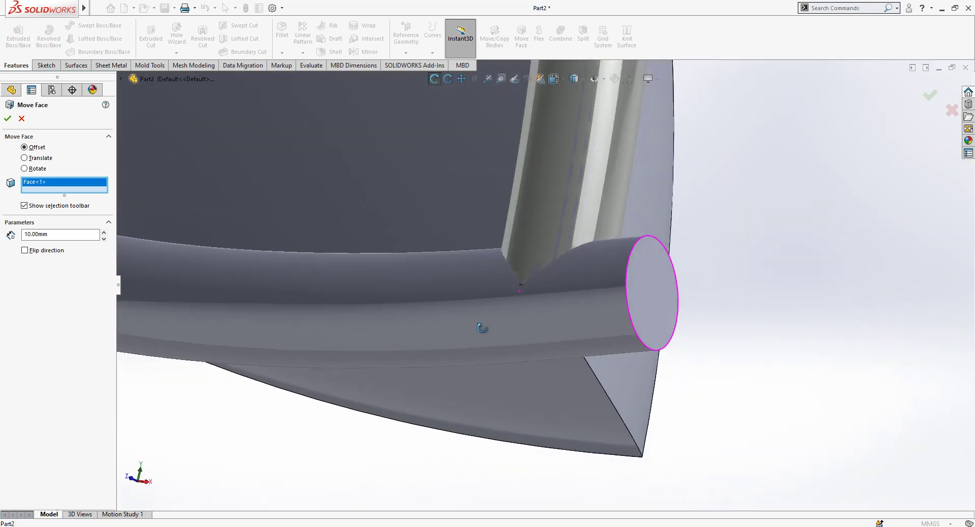
pyautogui.scroll(-6, 529, 288)
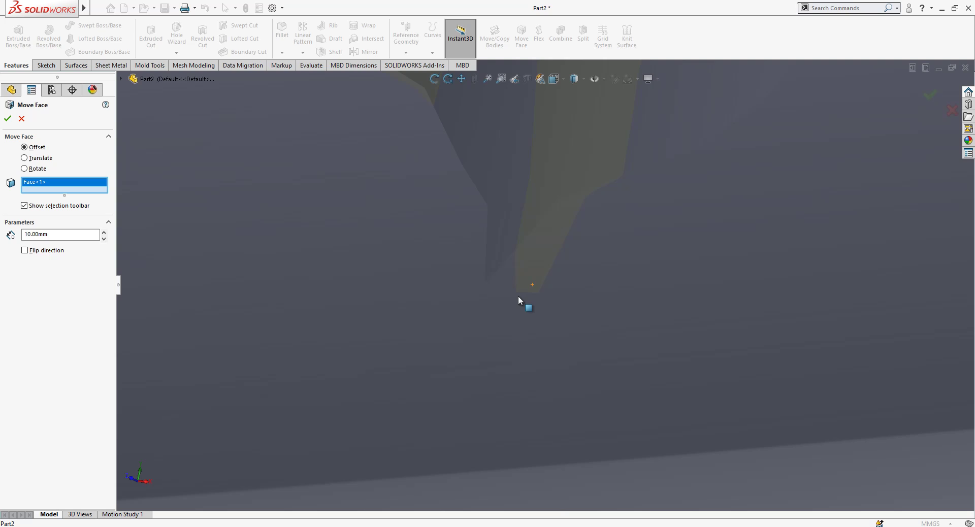
pyautogui.scroll(4, 528, 291)
pyautogui.scroll(5, 553, 322)
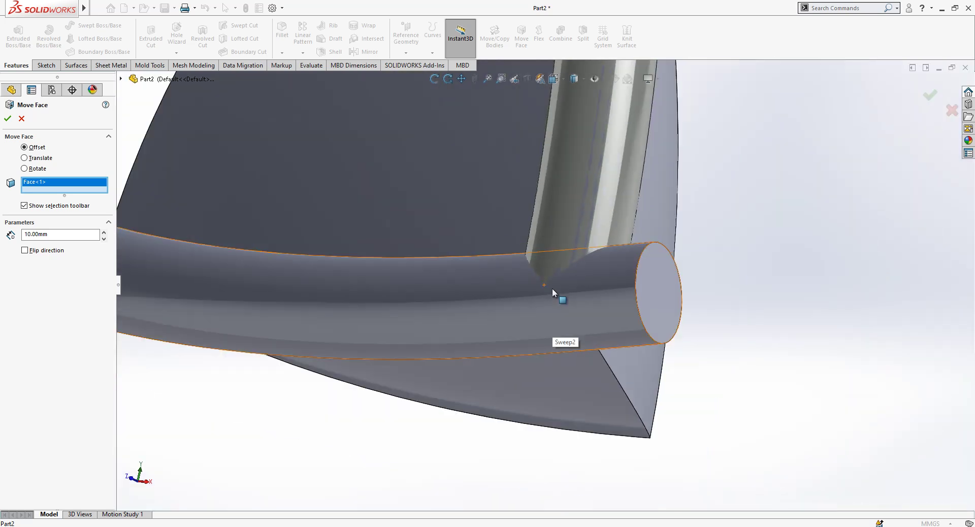
pyautogui.click(8, 118)
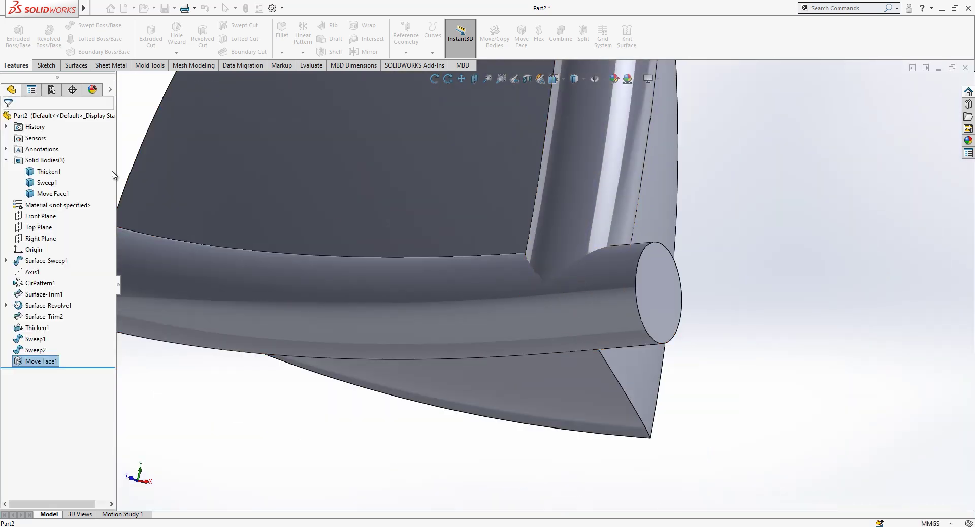
# Hide the base-edge rod body
pyautogui.click(403, 327)
pyautogui.click(442, 309)
pyautogui.press('z')
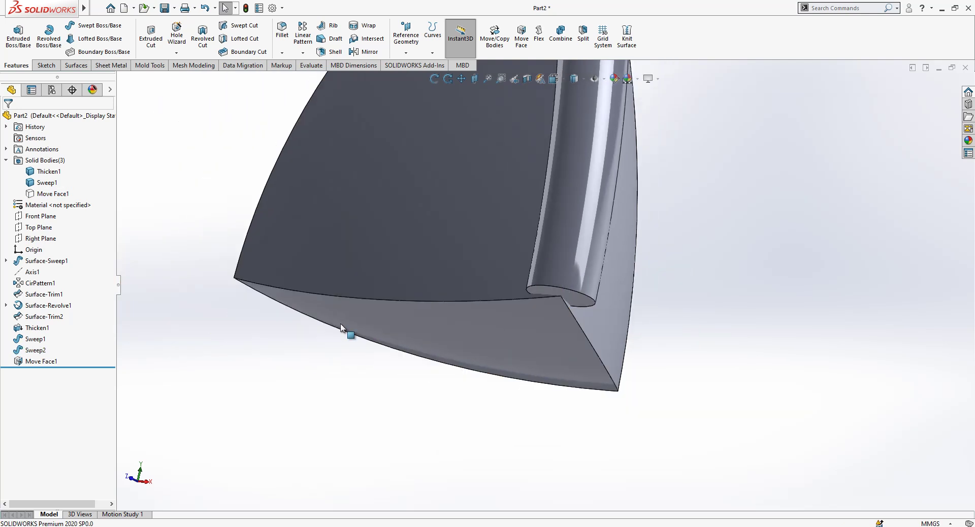
pyautogui.click(47, 172)
pyautogui.click(67, 170)
pyautogui.click(46, 183)
pyautogui.click(67, 170)
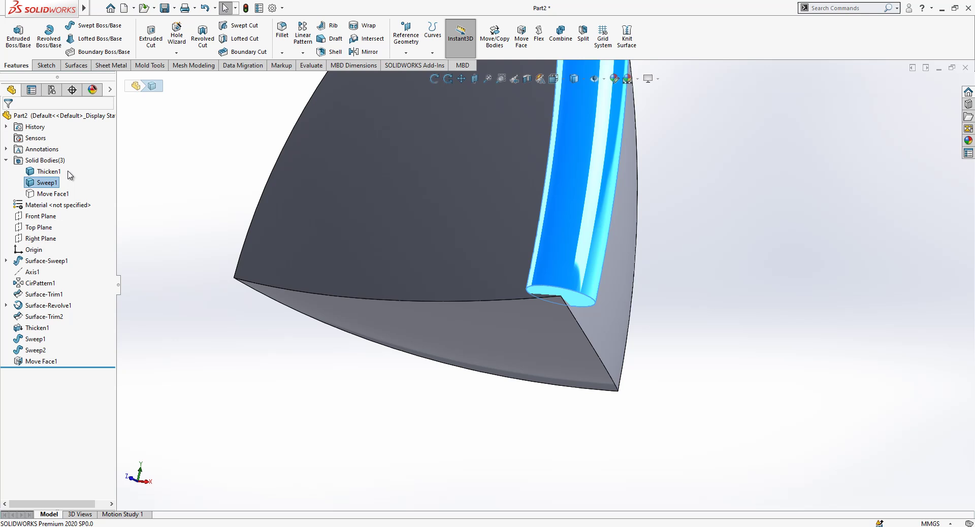
pyautogui.click(345, 435)
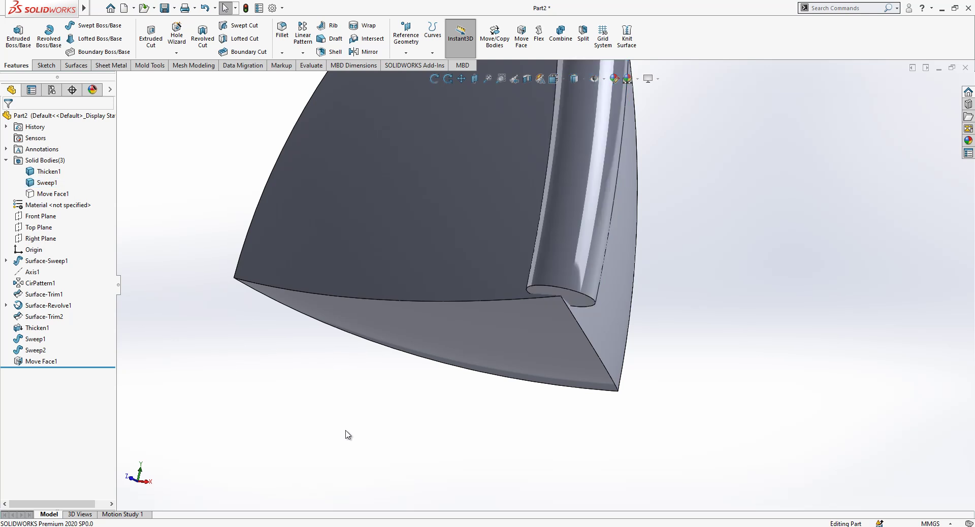
# Offset both end faces of the side-edge rod outward by 10 mm with Move Face
pyautogui.click(522, 36)
pyautogui.click(569, 295)
pyautogui.moveTo(583, 283); pyautogui.dragTo(564, 130, button='middle')
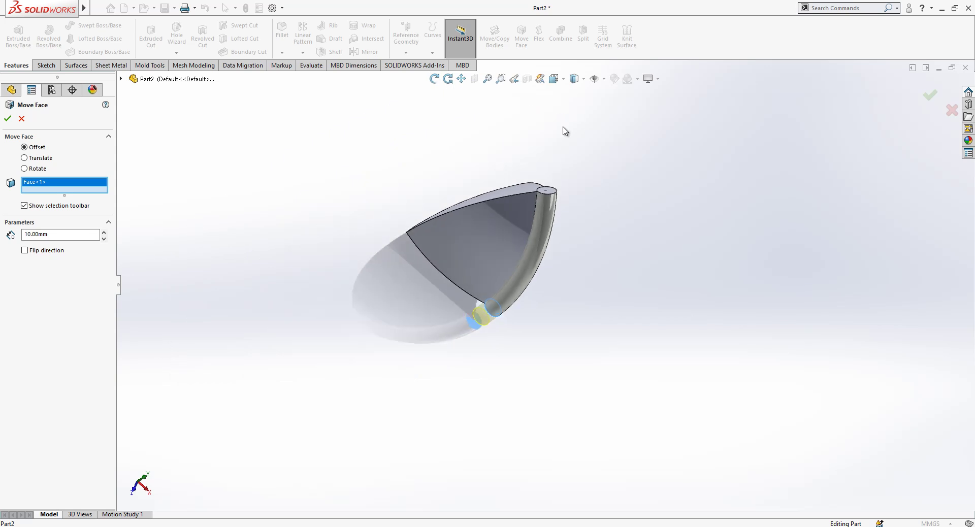
pyautogui.click(548, 192)
pyautogui.press('Return')
pyautogui.moveTo(590, 250); pyautogui.dragTo(562, 187, button='middle')
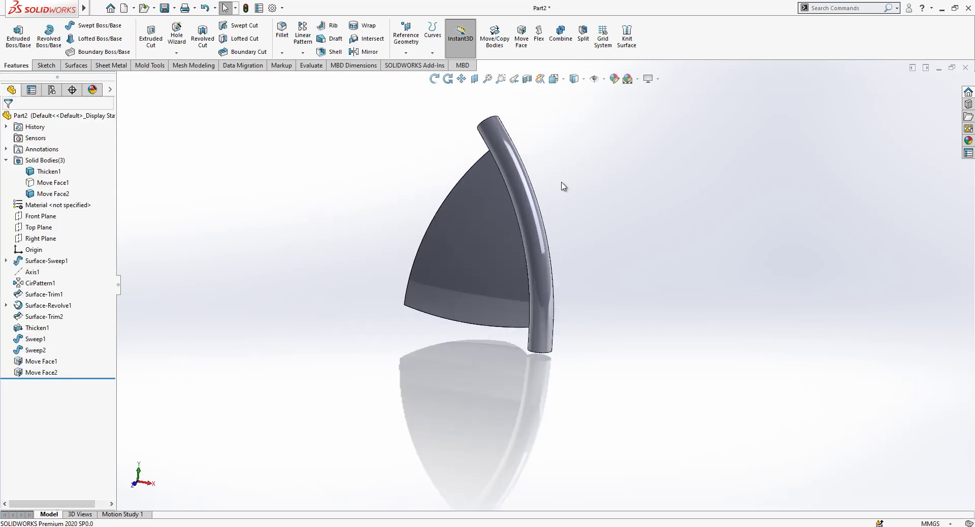
# Show the hidden base-edge rod body again
pyautogui.click(53, 182)
pyautogui.click(71, 158)
pyautogui.click(254, 200)
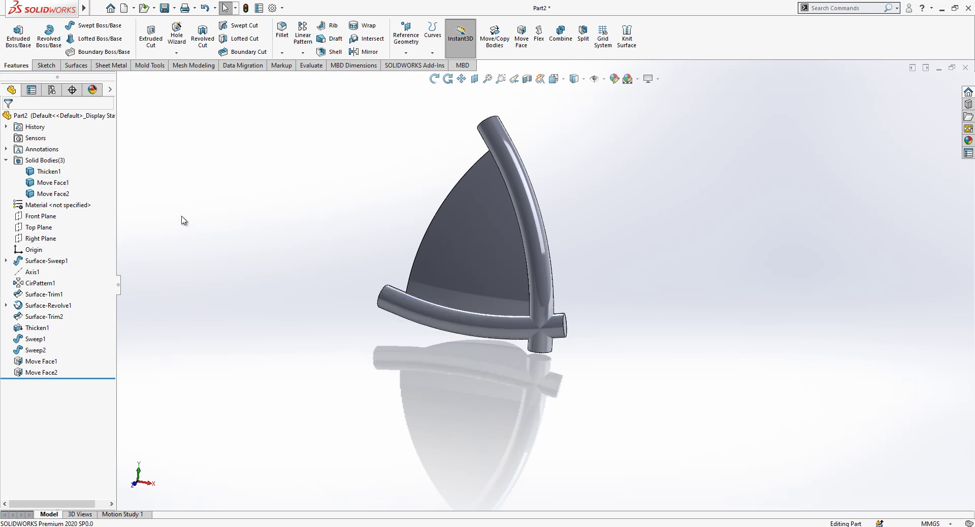
# Circular-pattern both rod bodies around Axis1 with three equally spaced instances over 360 degrees
pyautogui.click(33, 272)
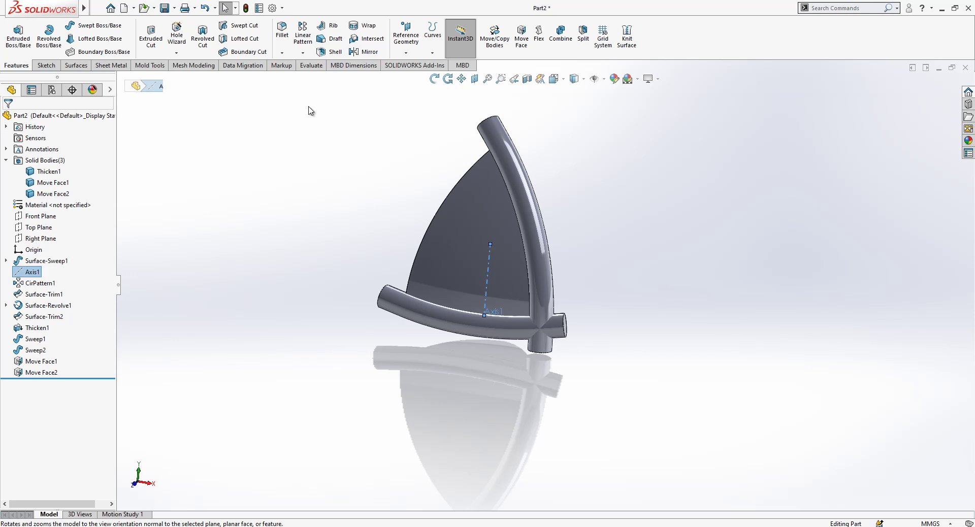
pyautogui.click(303, 54)
pyautogui.click(316, 77)
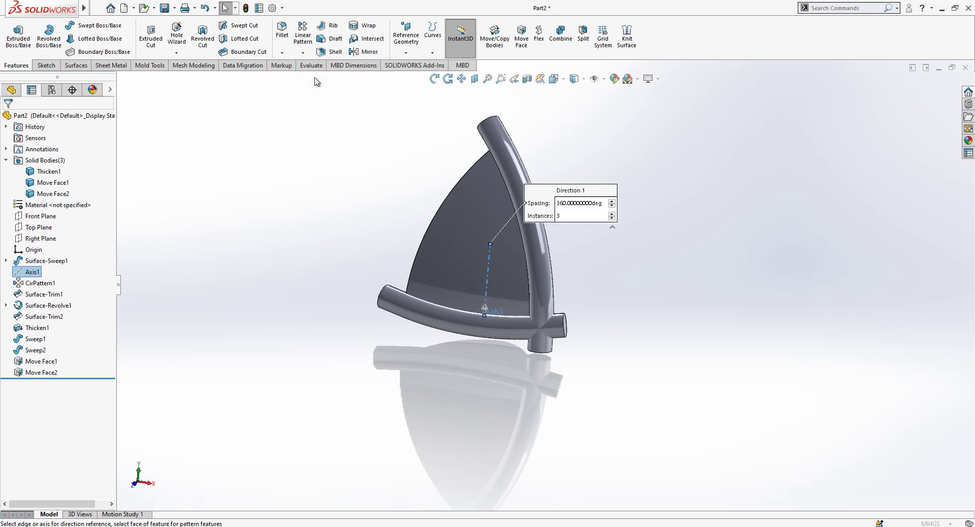
pyautogui.click(8, 315)
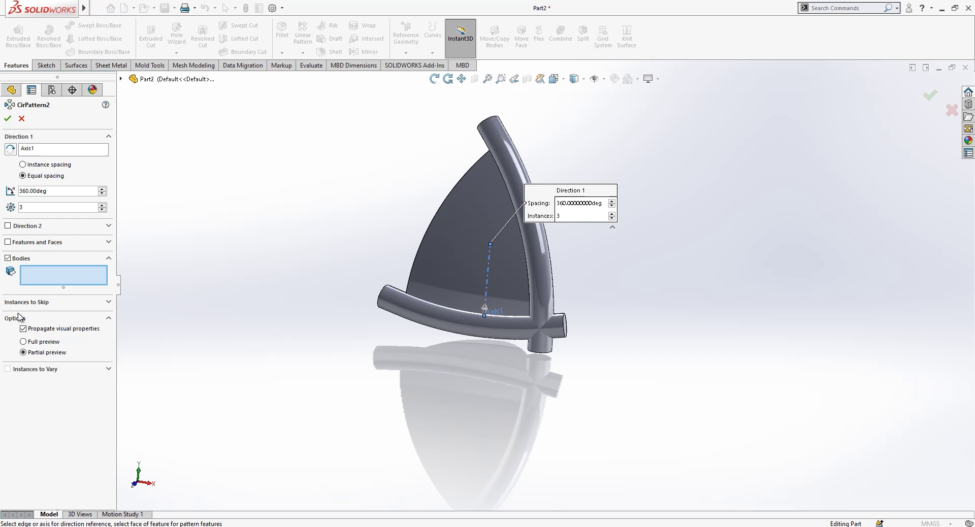
pyautogui.click(488, 323)
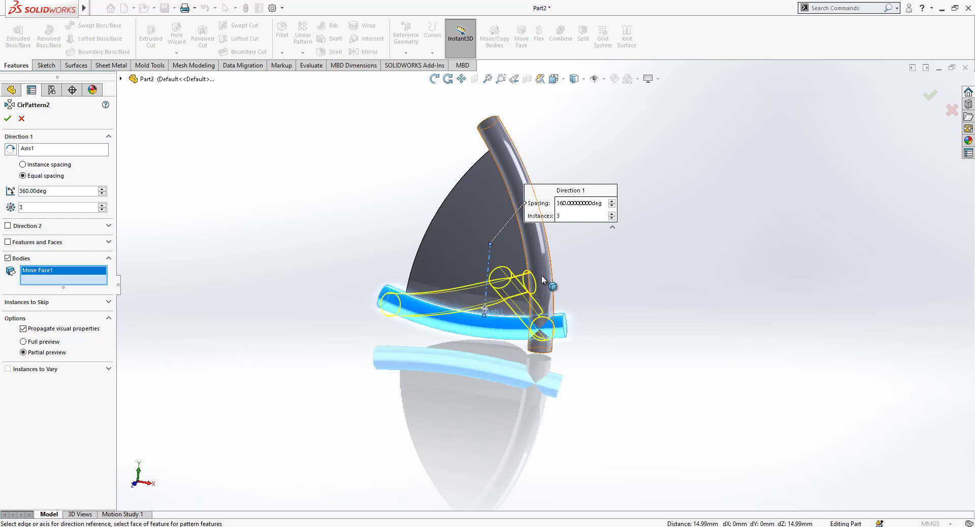
pyautogui.click(544, 279)
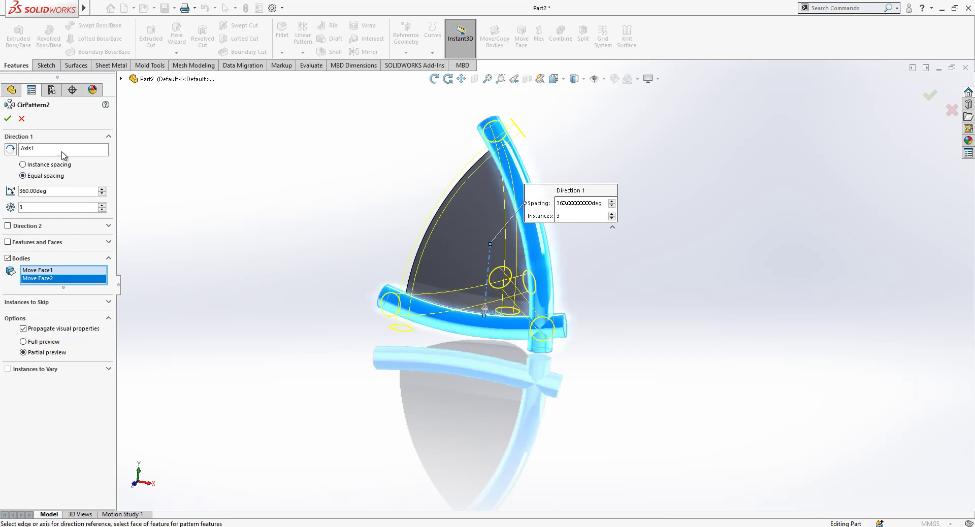
pyautogui.click(9, 119)
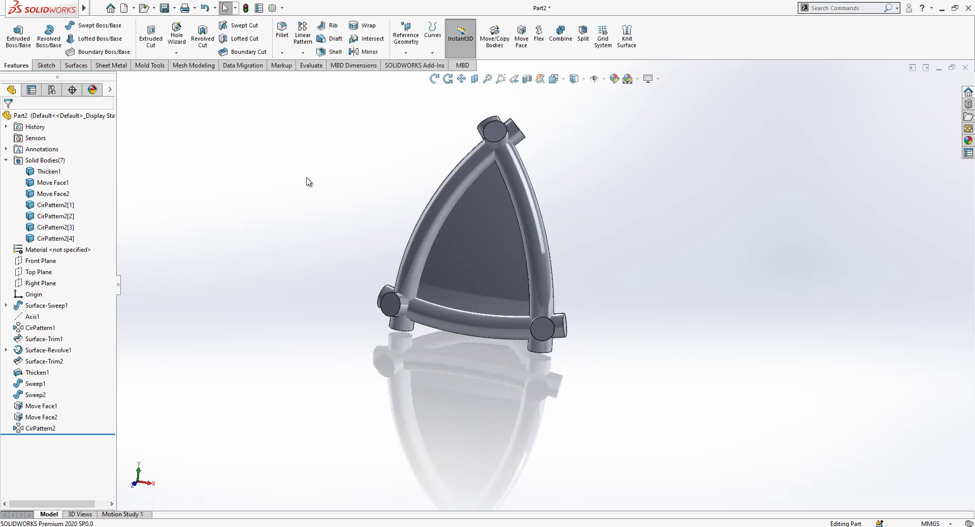
# Subtract all six rod bodies from the main thickened body with Combine
pyautogui.click(555, 46)
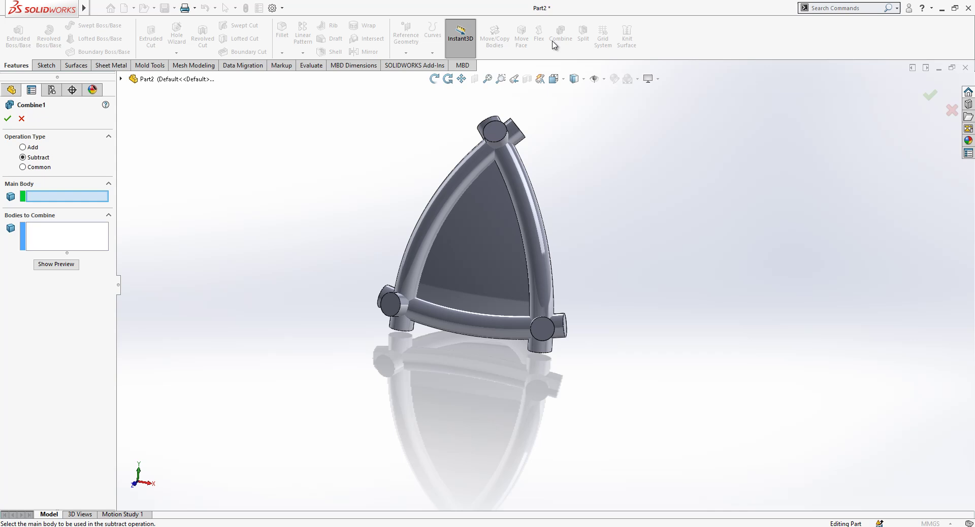
pyautogui.click(493, 216)
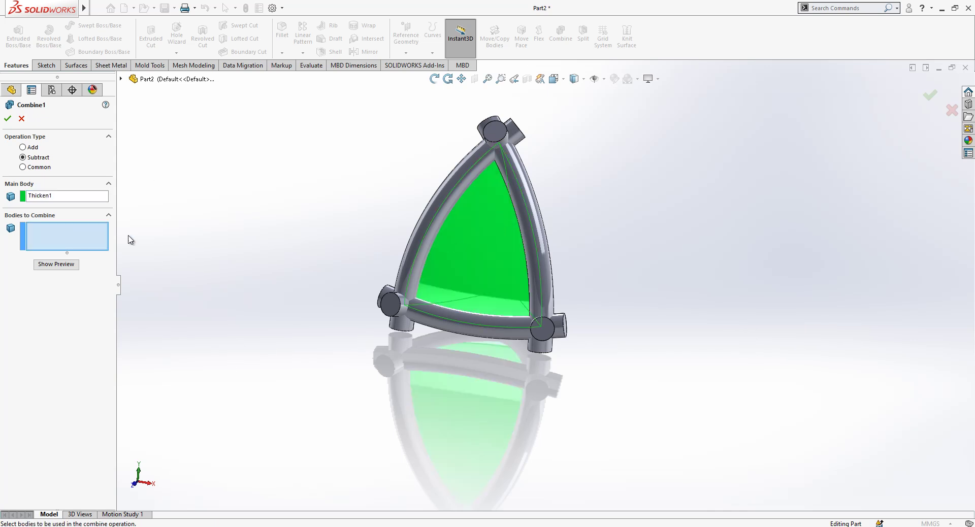
pyautogui.click(121, 80)
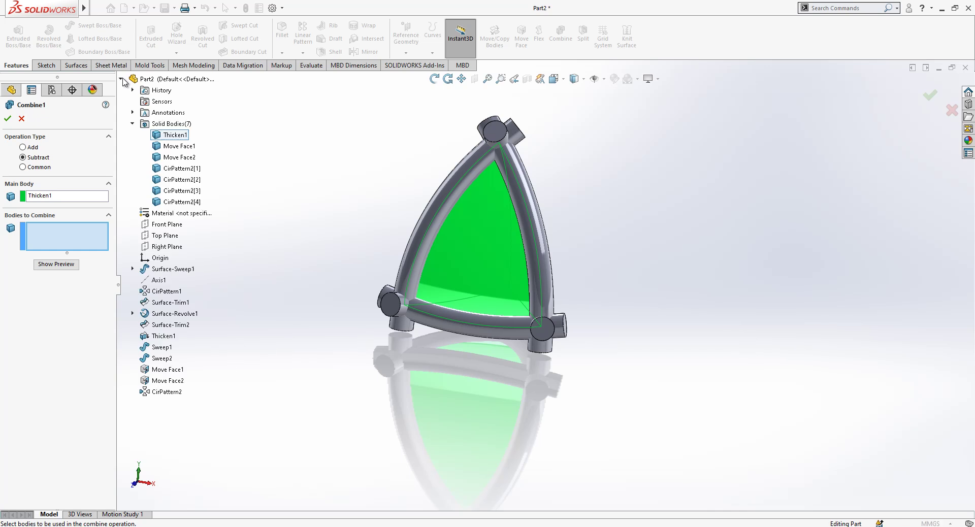
pyautogui.click(177, 148)
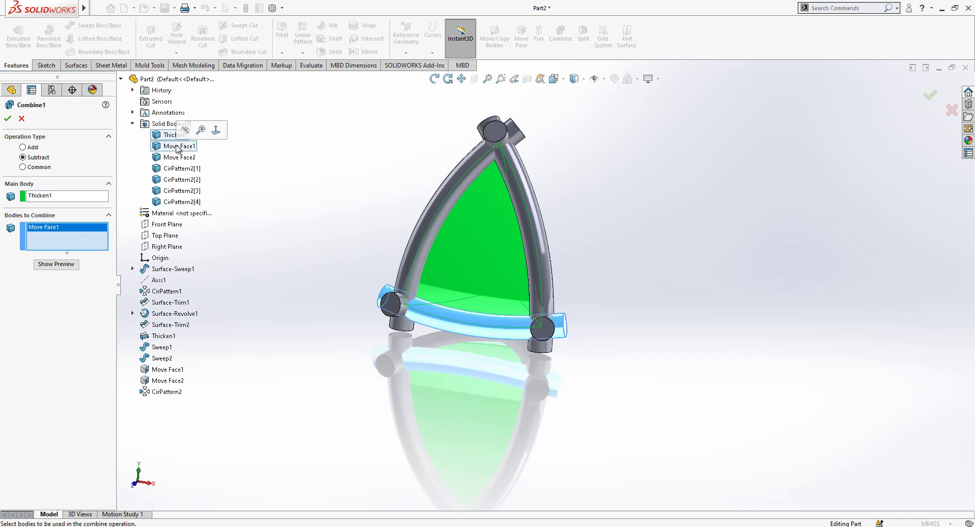
pyautogui.keyDown('shift'); pyautogui.click(187, 203); pyautogui.keyUp('shift')
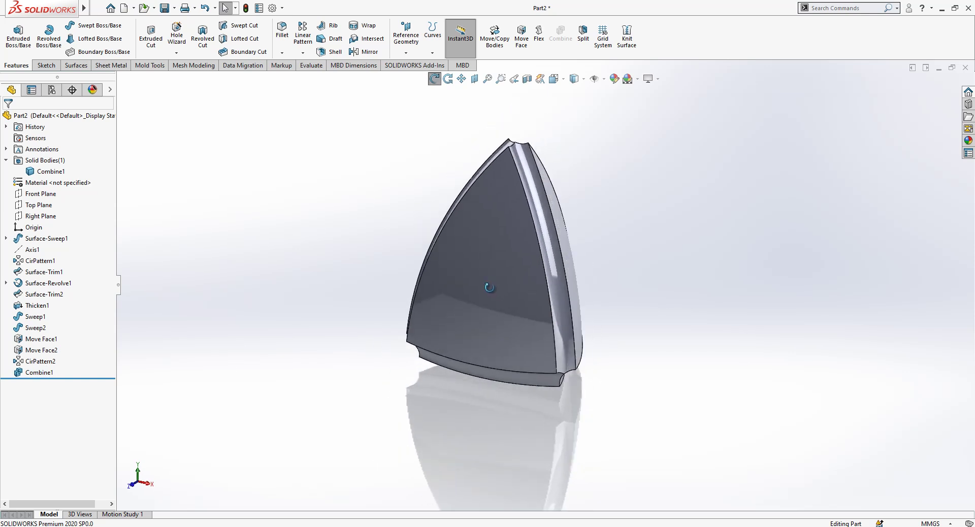
pyautogui.moveTo(489, 287); pyautogui.dragTo(595, 248)
pyautogui.press('Escape')
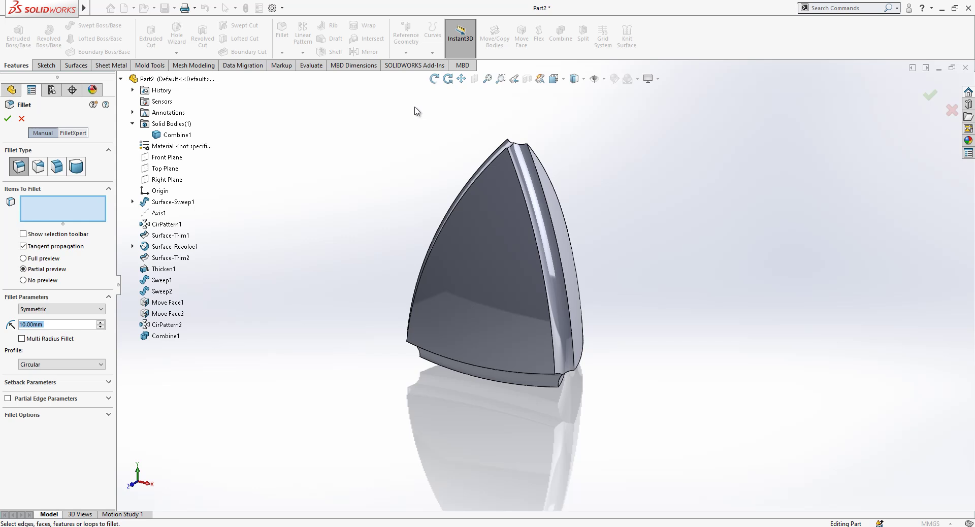
# Set up a 2 mm fillet on the short edges where the grooves meet at the apex and two base corners
pyautogui.write('2')
pyautogui.click(507, 140)
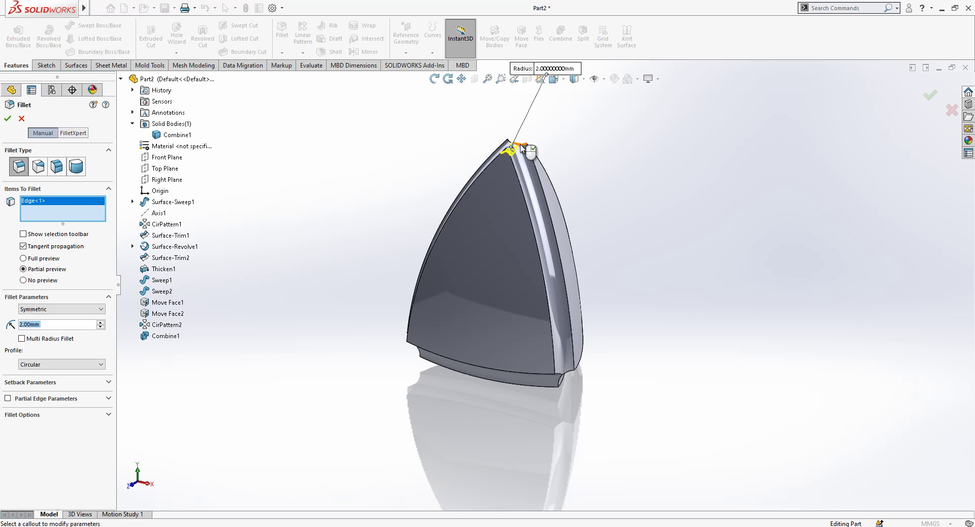
pyautogui.click(510, 143)
pyautogui.click(512, 144)
pyautogui.moveTo(512, 145); pyautogui.dragTo(451, 290, button='middle')
pyautogui.click(450, 300)
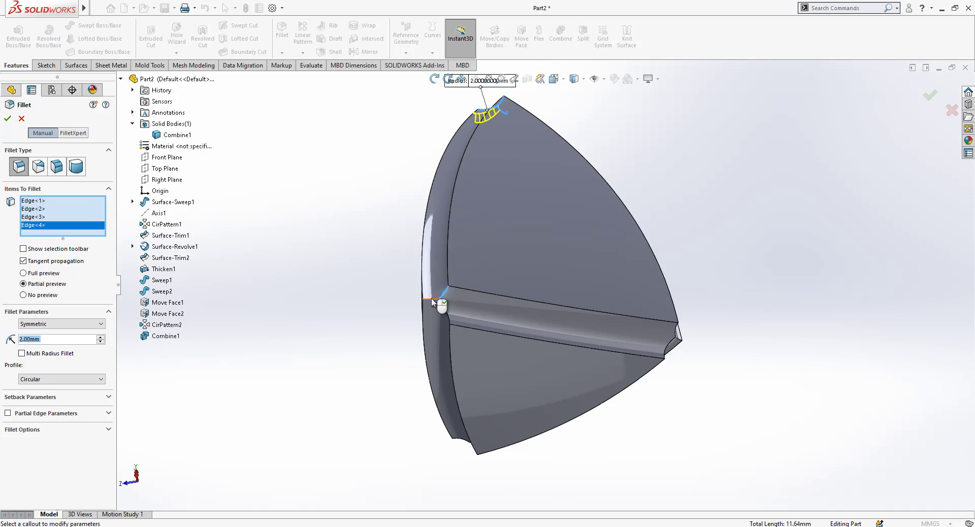
pyautogui.click(451, 317)
pyautogui.click(447, 311)
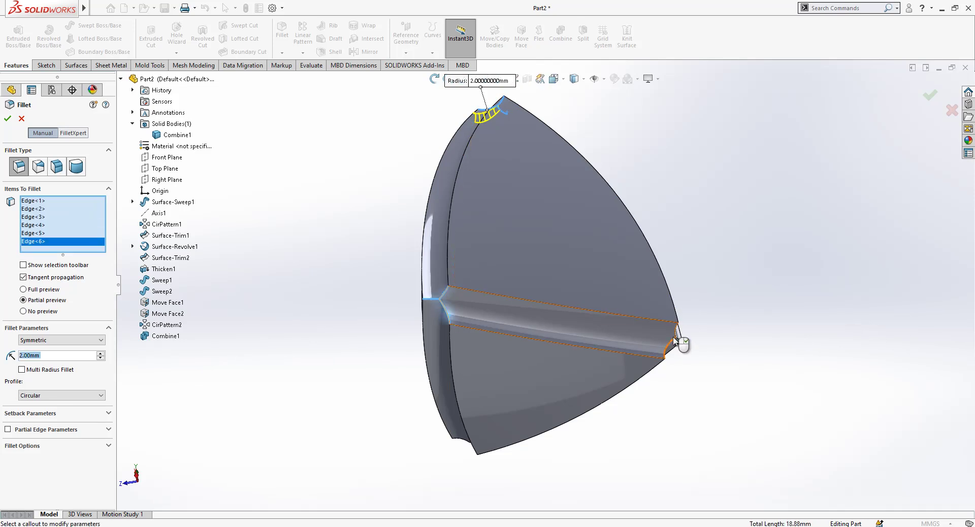
pyautogui.click(667, 348)
pyautogui.click(671, 347)
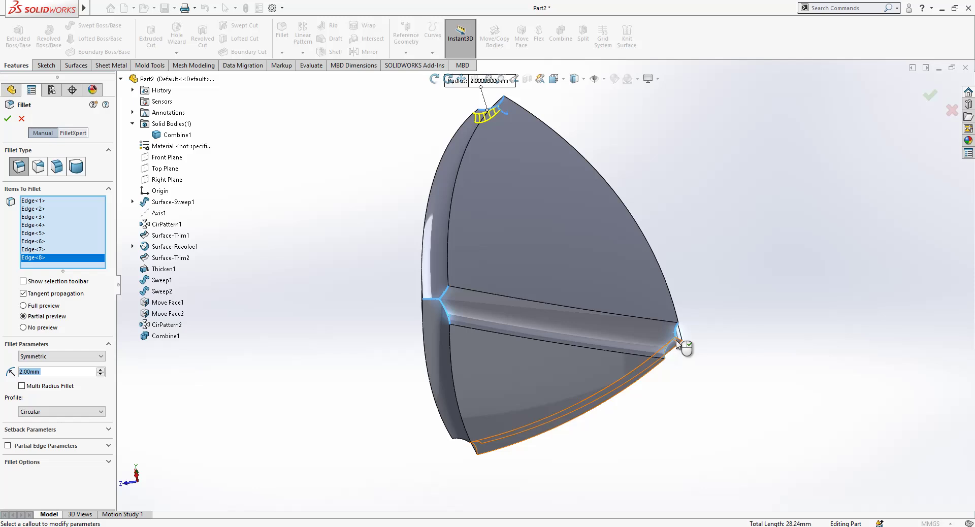
pyautogui.click(678, 341)
# Add the three short edges at the remaining base corner's groove junction and apply the fillet
pyautogui.moveTo(679, 340); pyautogui.dragTo(779, 262, button='middle')
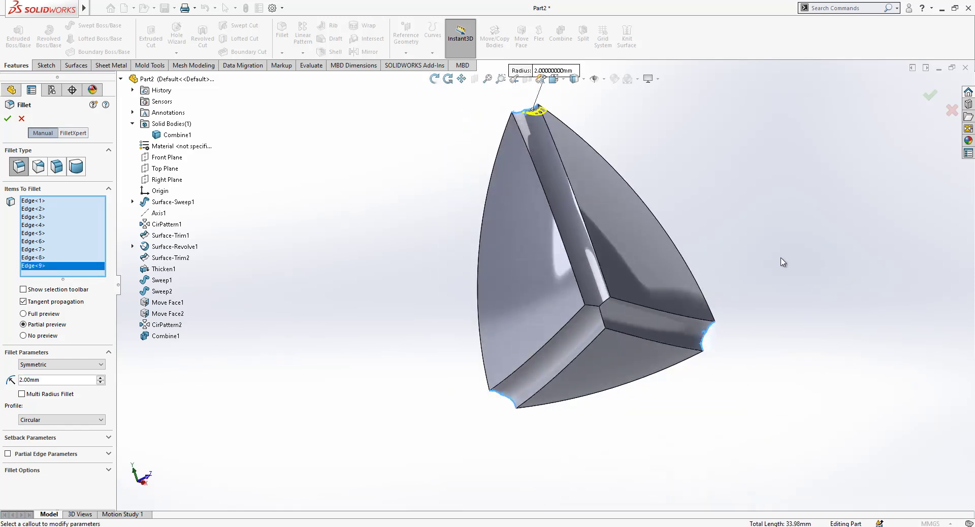
pyautogui.scroll(-3, 574, 299)
pyautogui.click(589, 290)
pyautogui.click(588, 301)
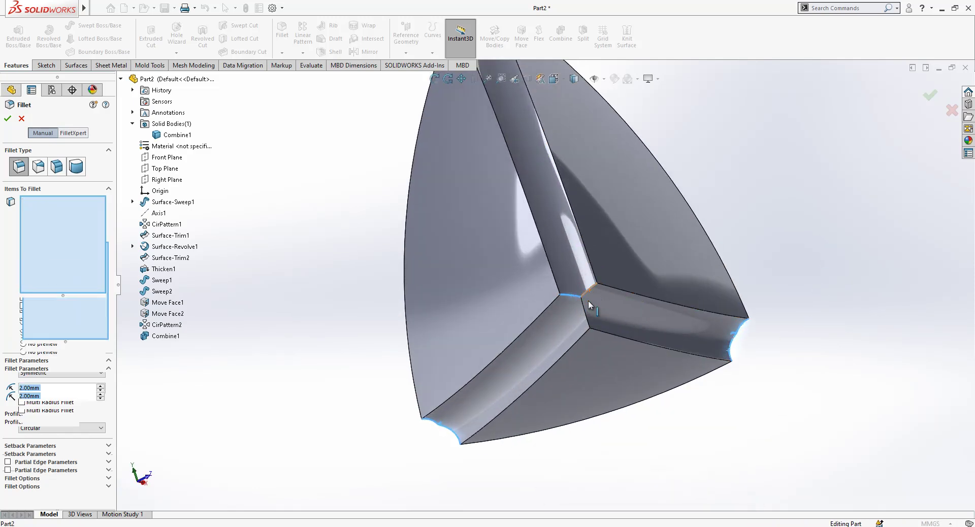
pyautogui.moveTo(590, 322); pyautogui.dragTo(666, 357, button='middle')
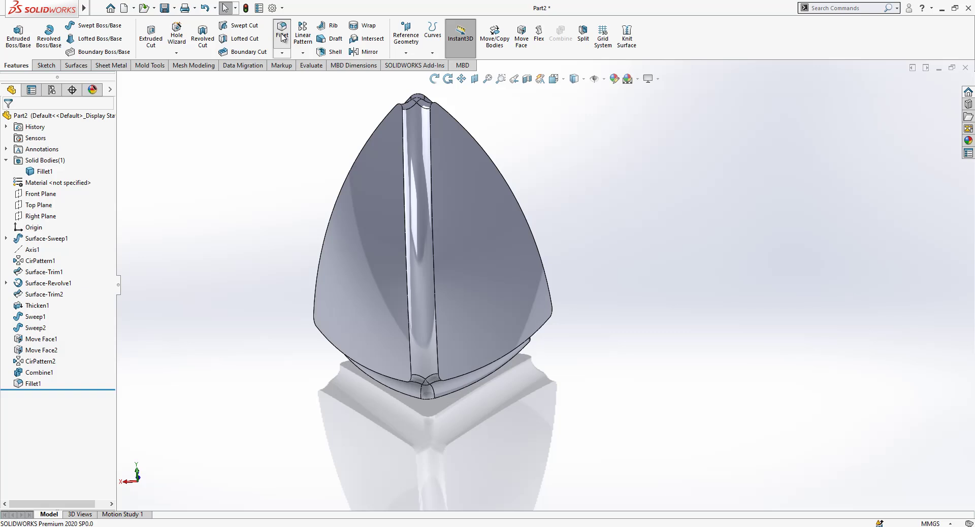
# Fillet the borders of the solid's four large outer faces with a 1 mm radius
pyautogui.click(282, 35)
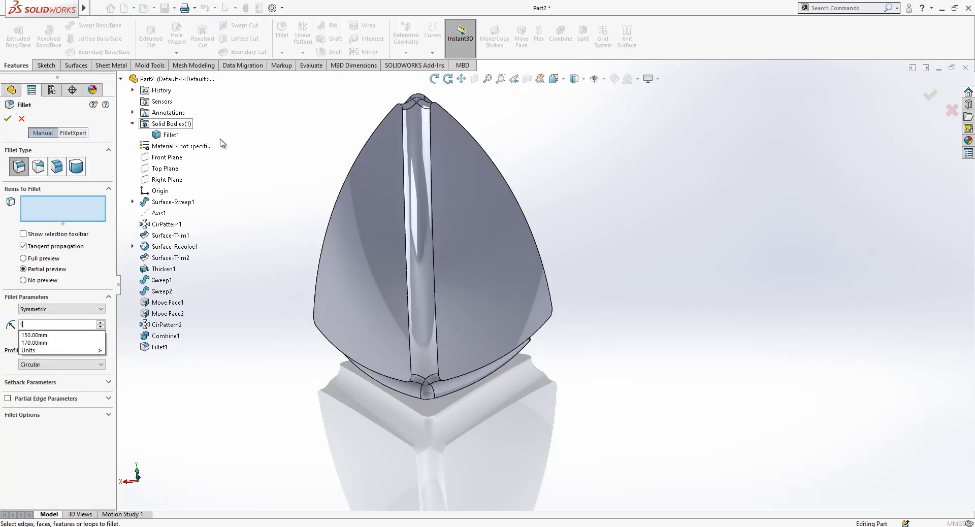
pyautogui.click(383, 202)
pyautogui.click(473, 227)
pyautogui.moveTo(473, 227); pyautogui.dragTo(334, 262, button='middle')
pyautogui.click(436, 208)
pyautogui.moveTo(483, 325); pyautogui.dragTo(476, 280, button='middle')
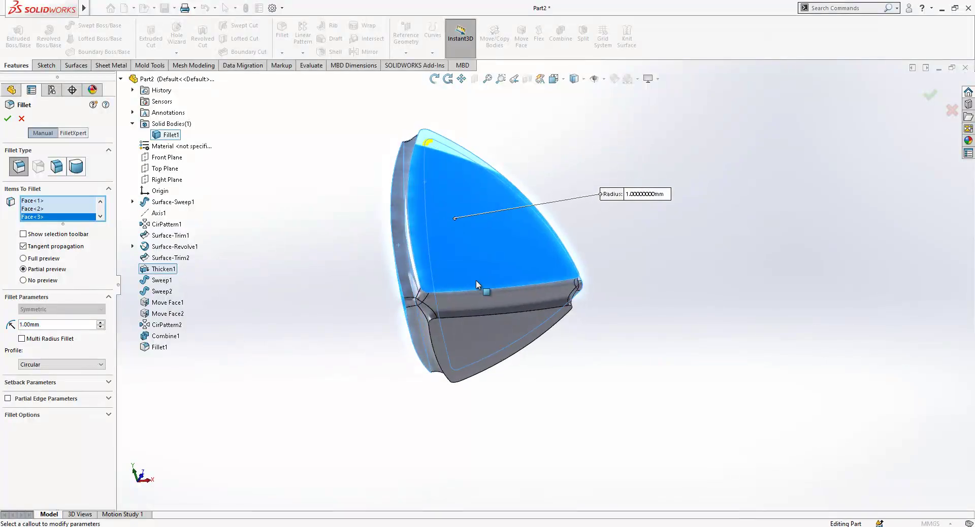
pyautogui.click(485, 323)
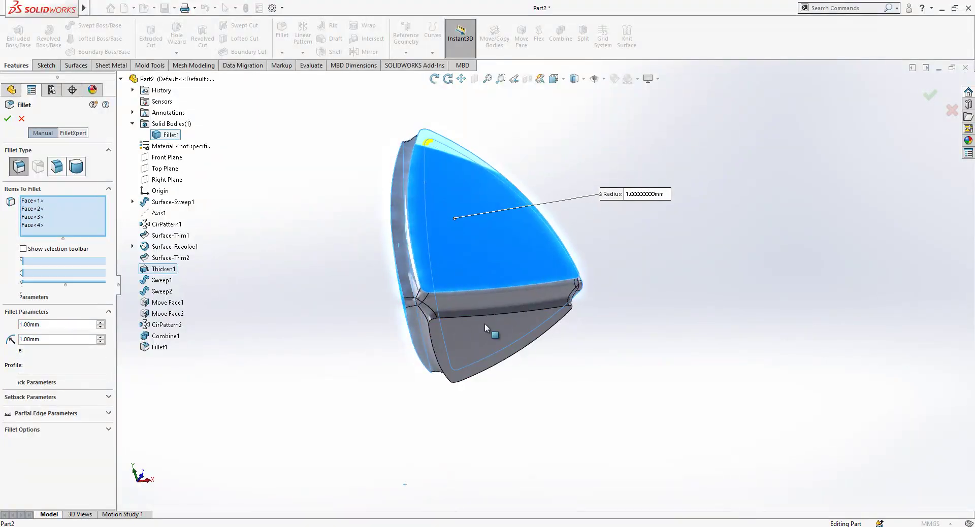
pyautogui.rightClick(607, 326)
pyautogui.moveTo(503, 305); pyautogui.dragTo(352, 252, button='middle')
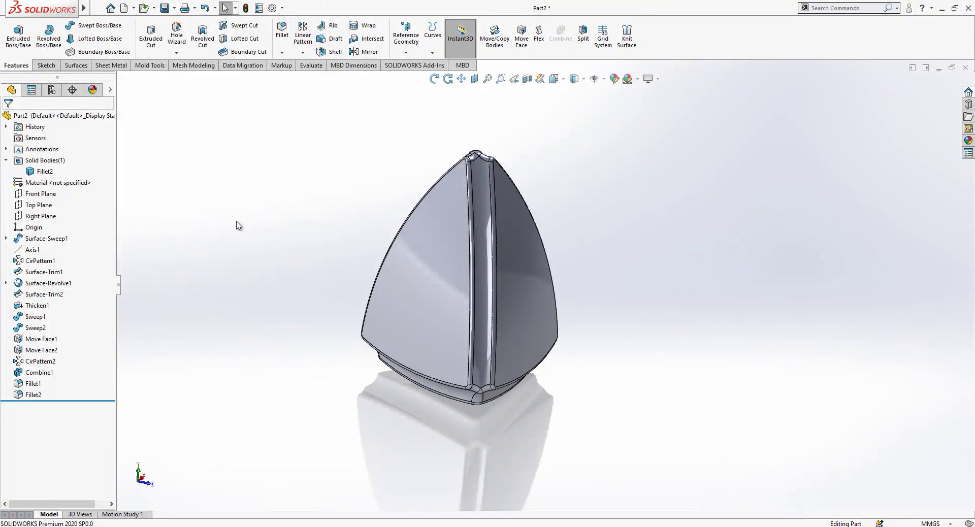
pyautogui.click(26, 194)
pyautogui.click(147, 200)
pyautogui.click(60, 194)
pyautogui.click(168, 183)
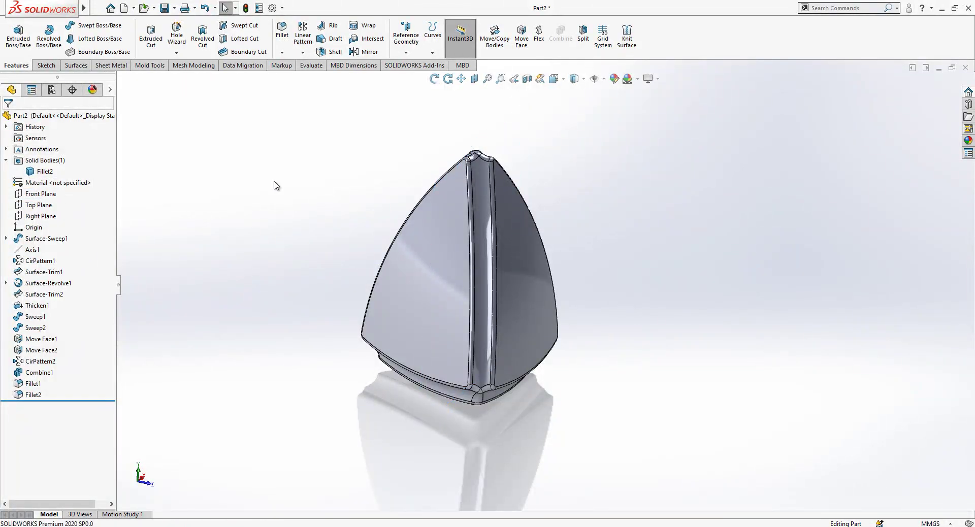